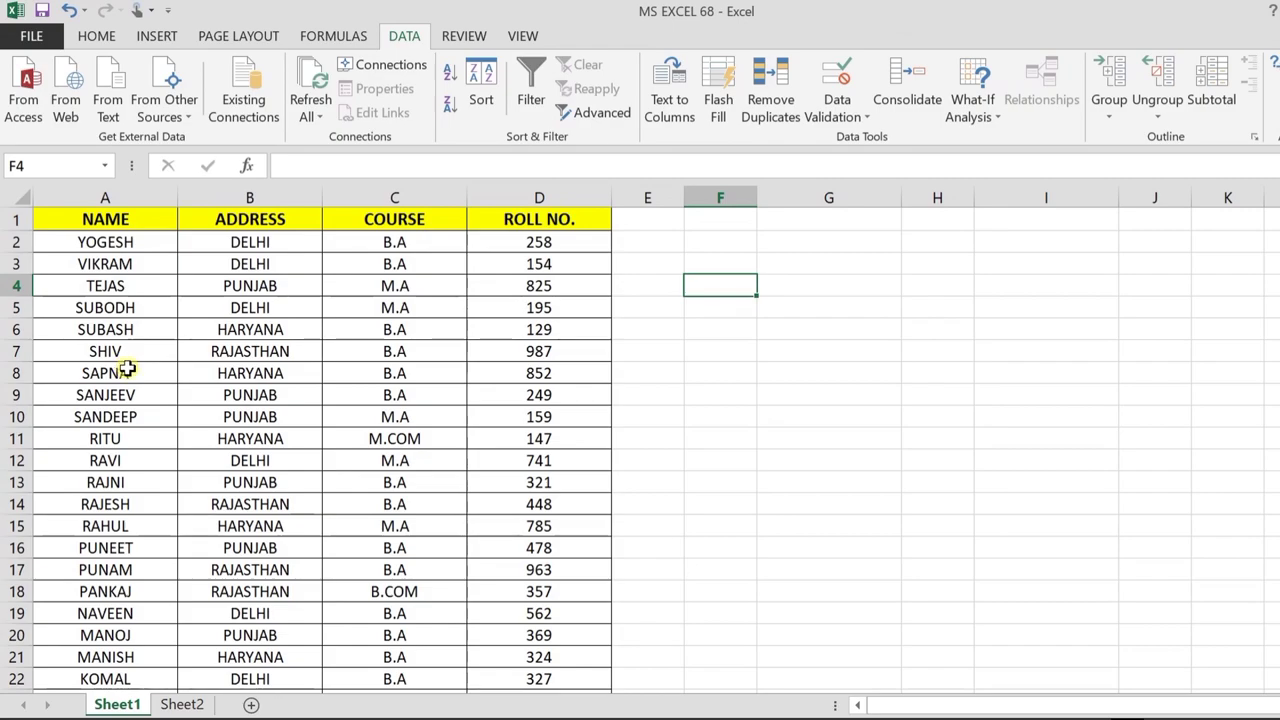
- Sort the table A to Z by NAME, expanding the selection so each student's details stay with their name
scroll(127, 369, "down", 1)
scroll(127, 369, "down", 3)
scroll(127, 369, "up", 1)
scroll(127, 369, "up", 3)
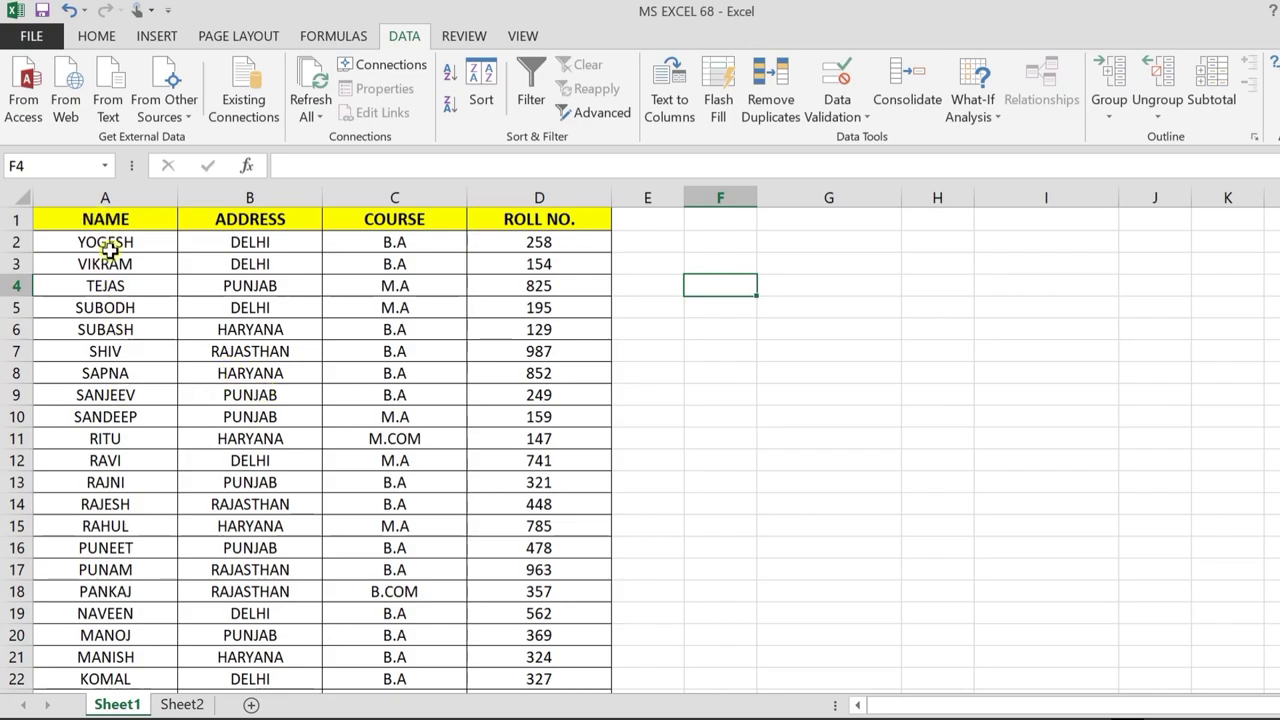
left_click(107, 197)
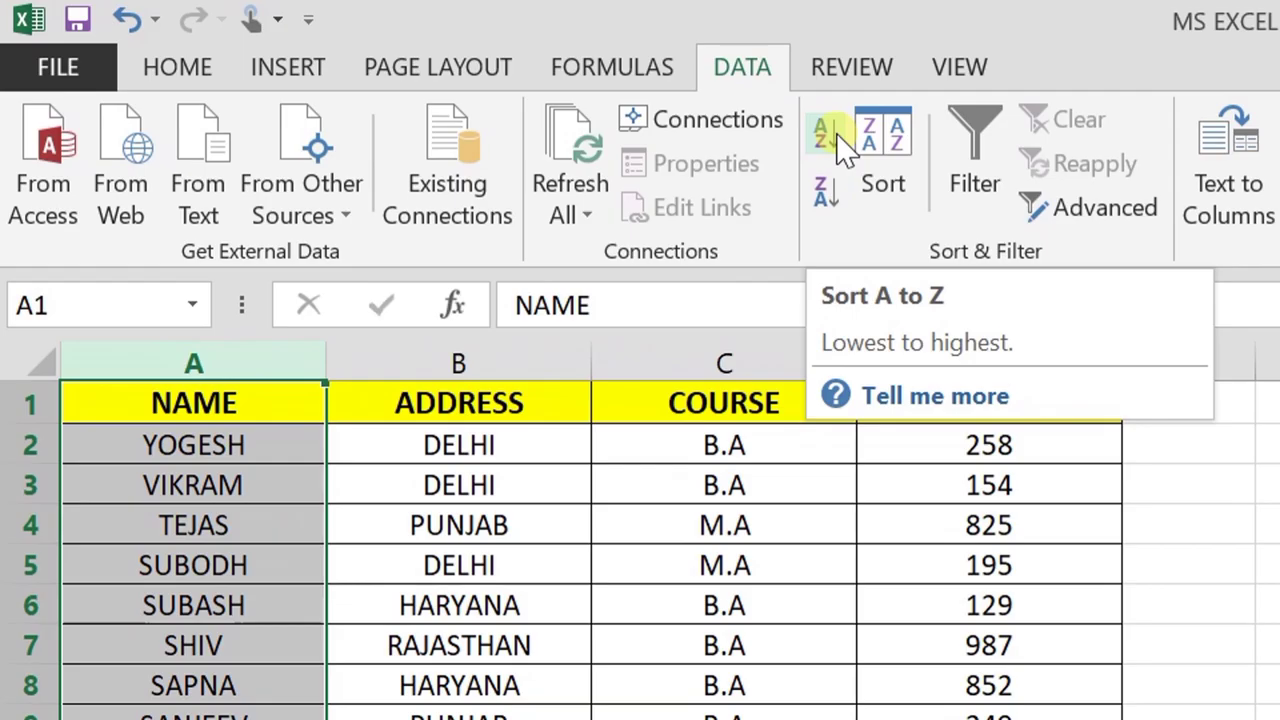
left_click(840, 138)
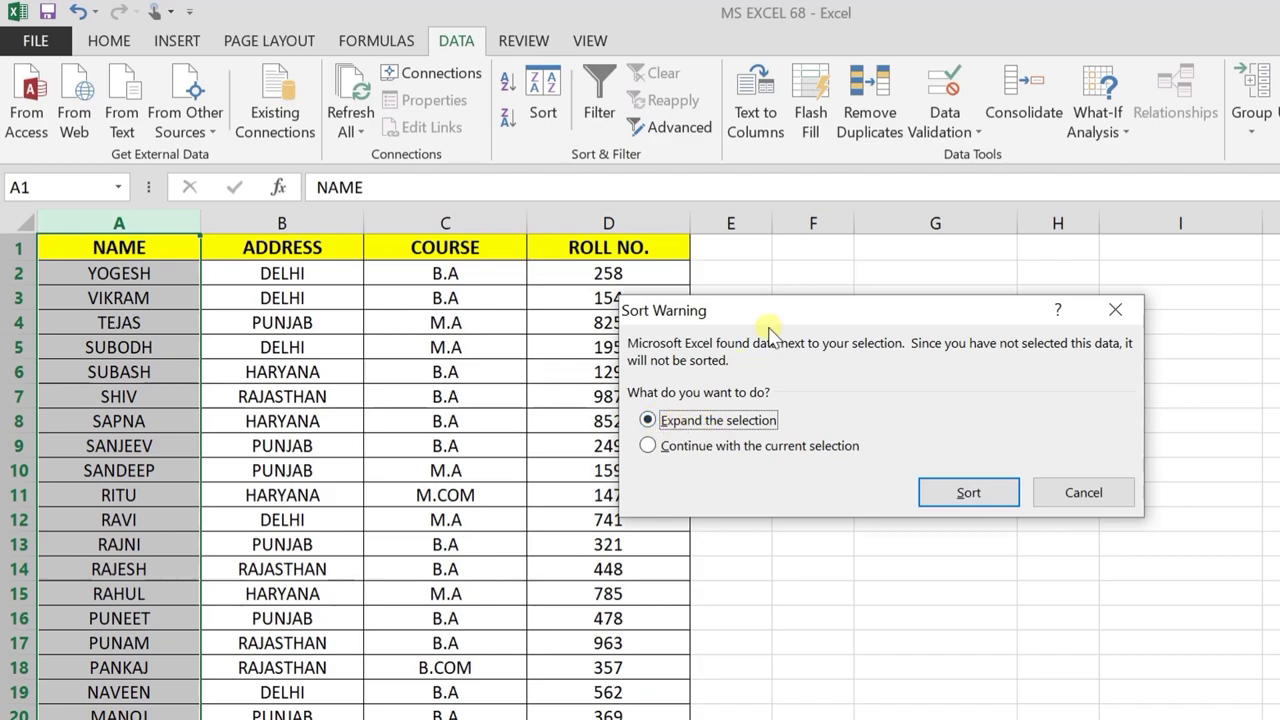
left_click_drag(768, 311, 790, 326)
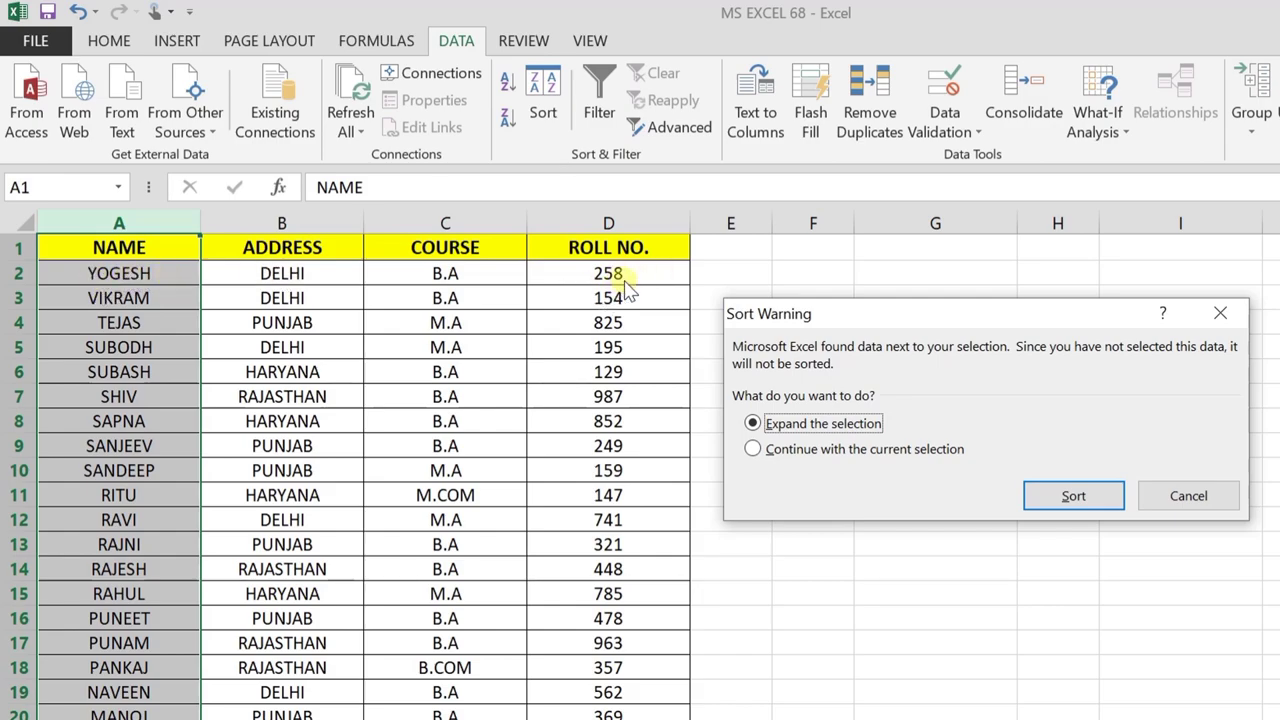
left_click(1050, 497)
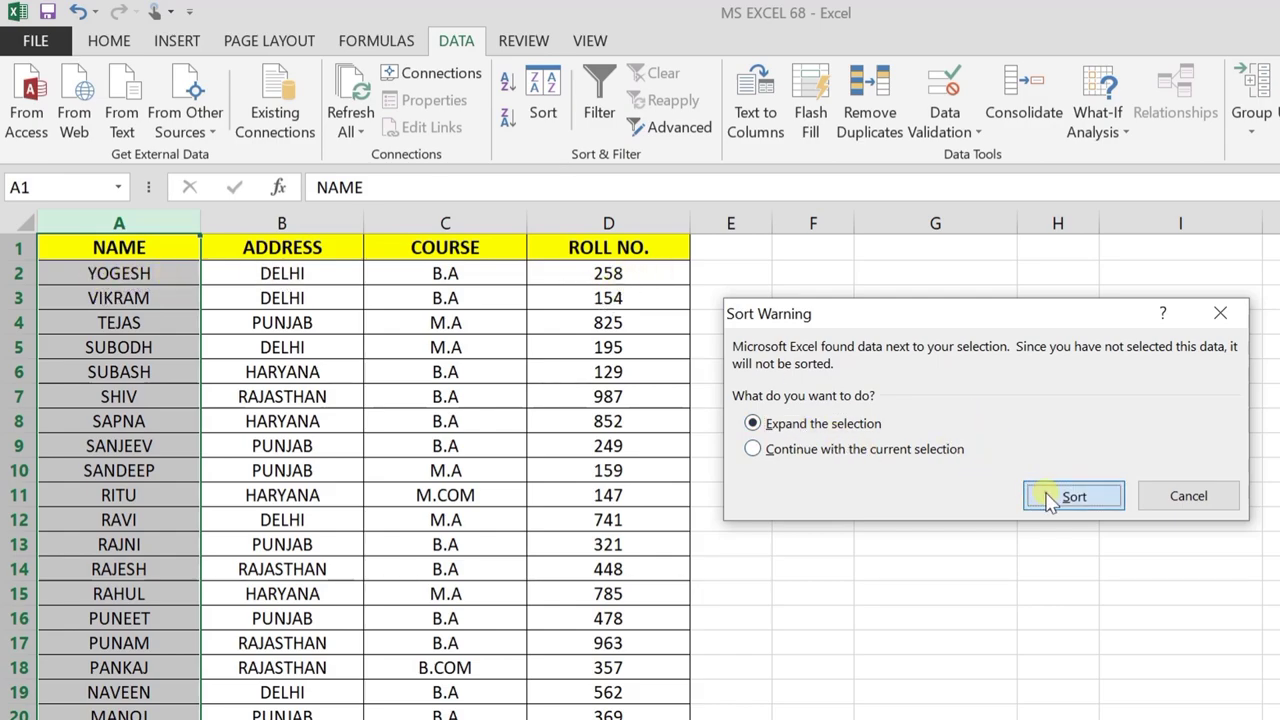
- Apply the whole-table sort and review the re-ordered names in the NAME column
left_click(104, 297)
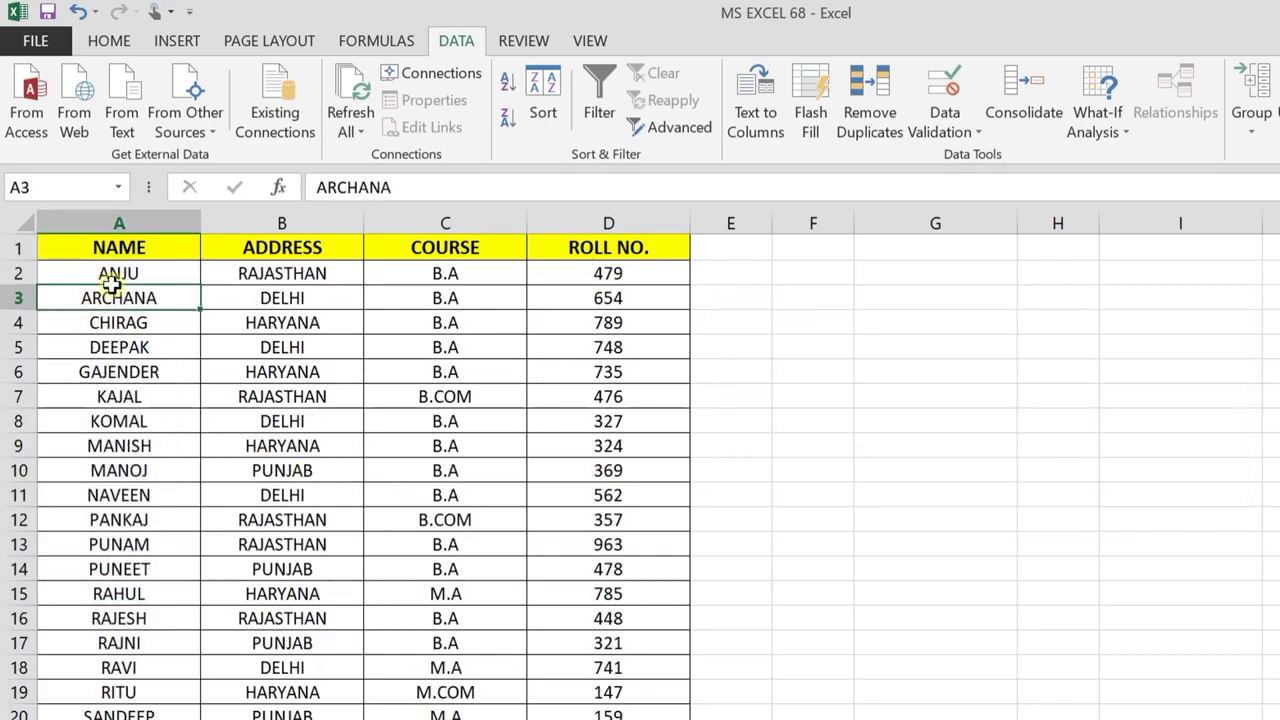
left_click_drag(118, 274, 143, 614)
left_click(133, 519)
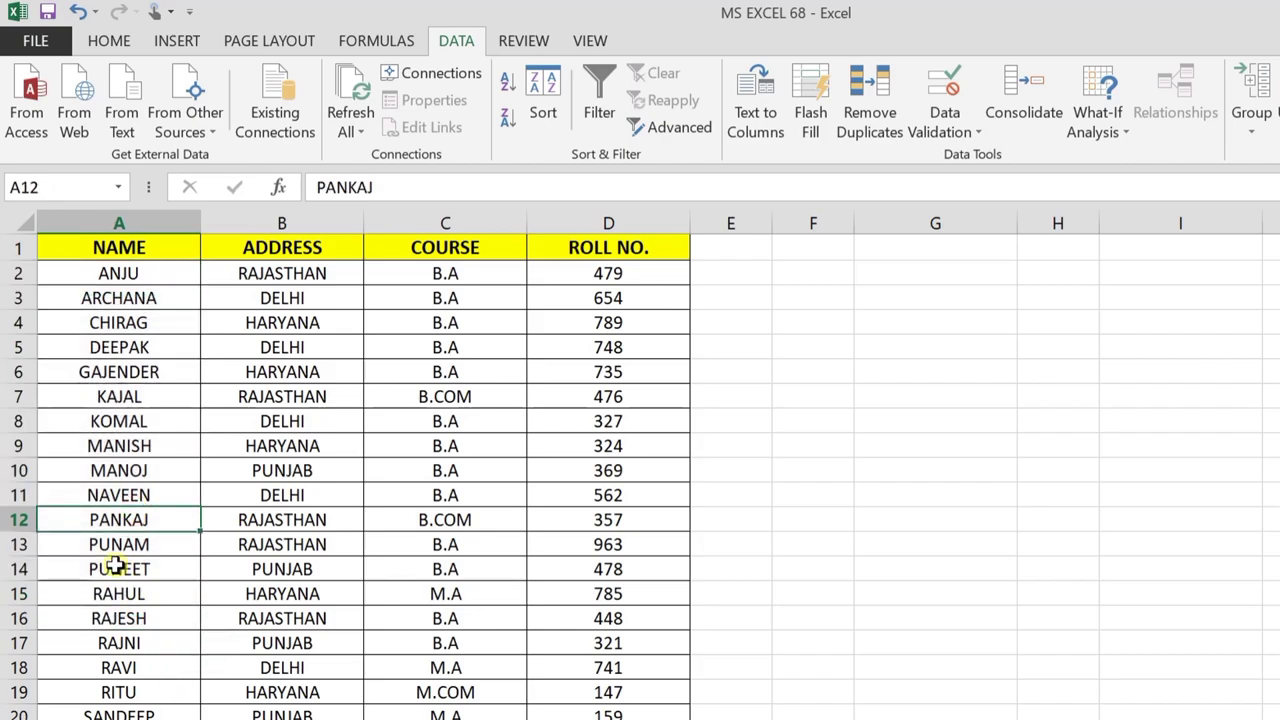
scroll(117, 566, "down", 2)
scroll(117, 566, "down", 2)
scroll(117, 566, "down", 1)
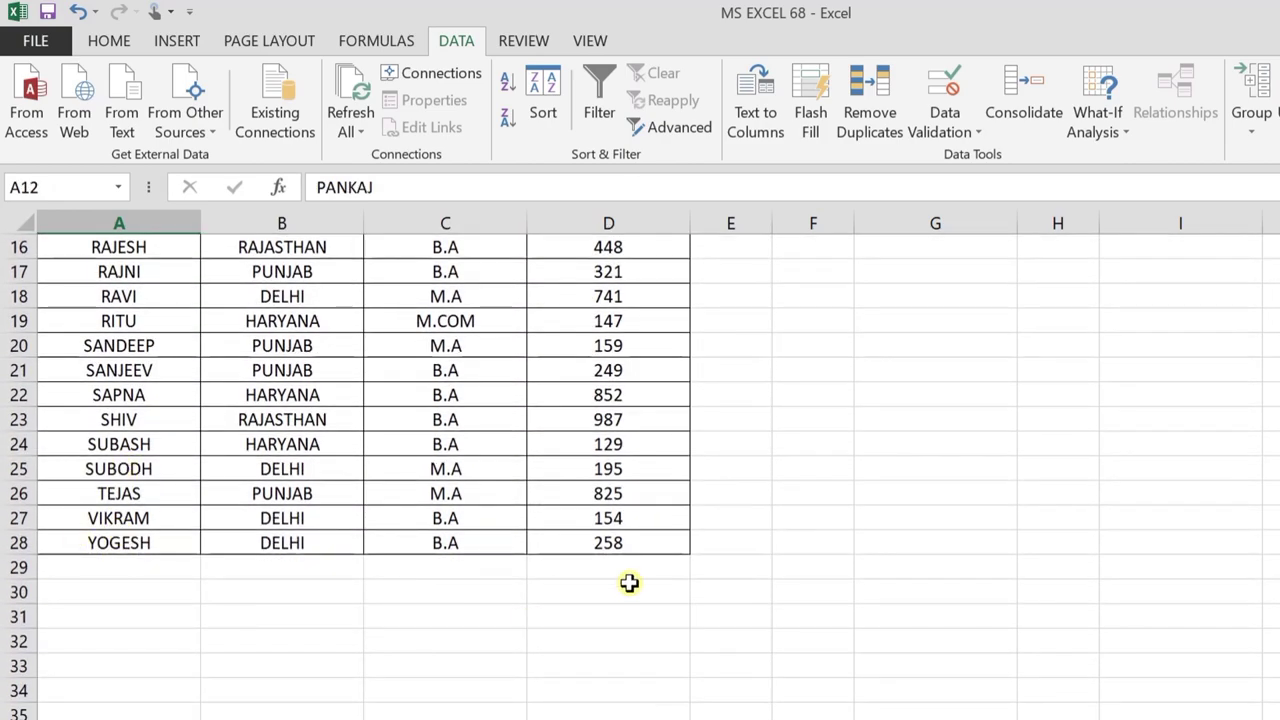
- Inspect YOGESH's full record in row 28, roll number 258, then clear the selection
left_click(139, 545)
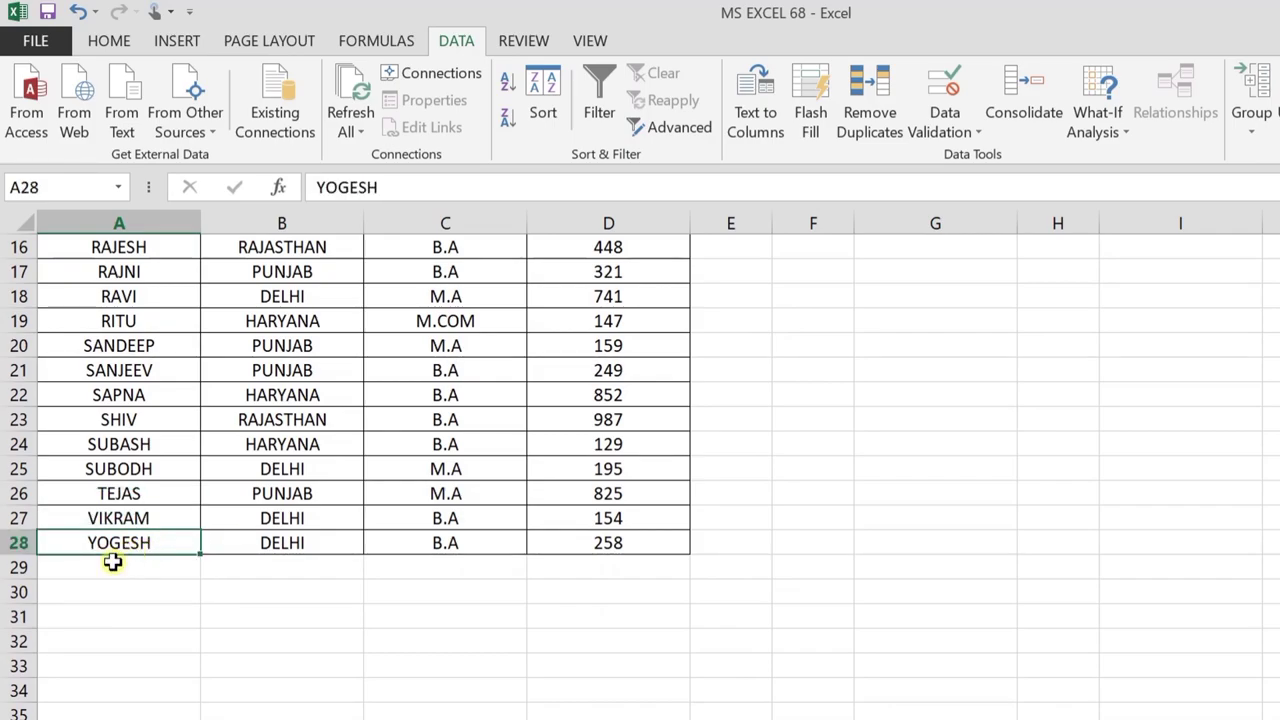
left_click(650, 545)
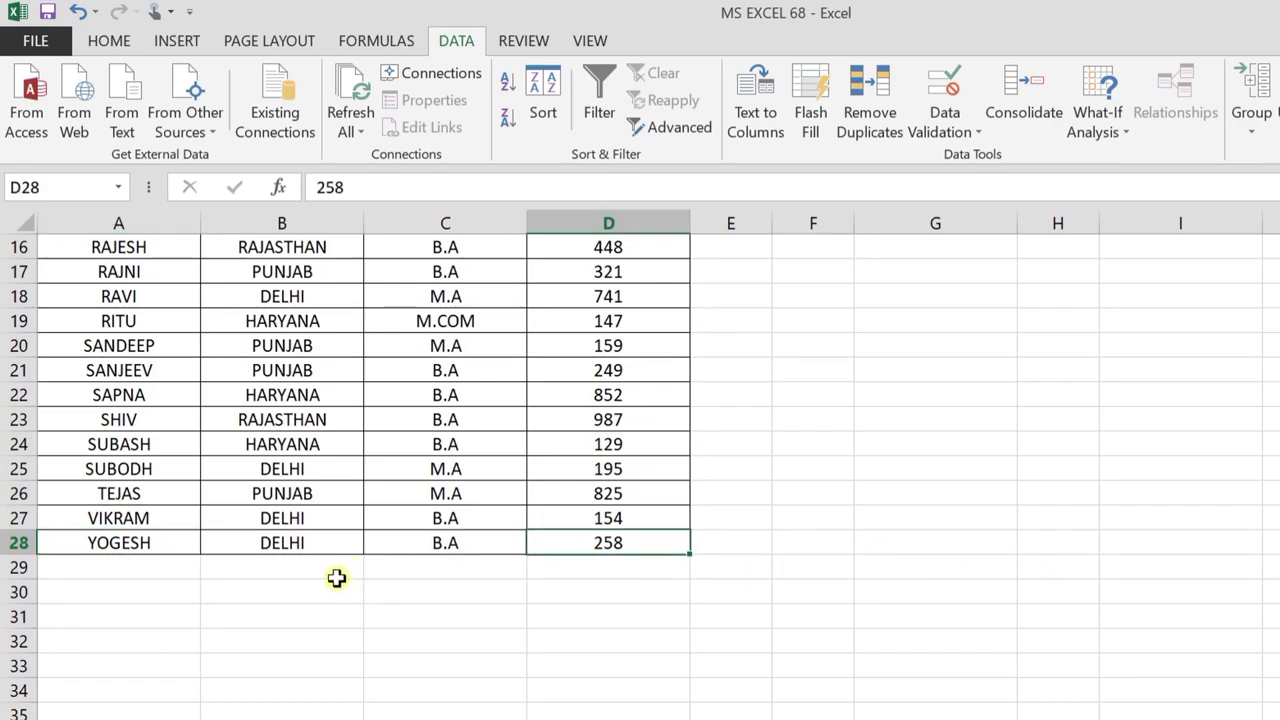
left_click_drag(245, 542, 558, 549)
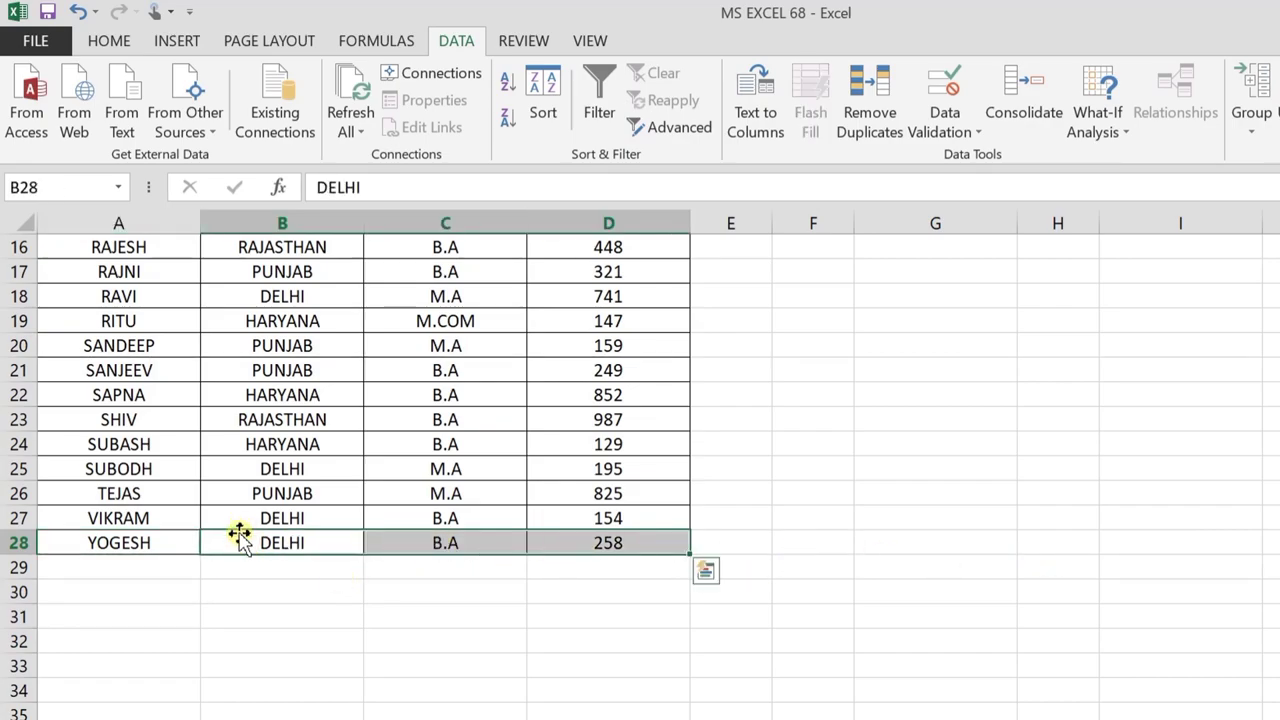
left_click_drag(163, 543, 598, 552)
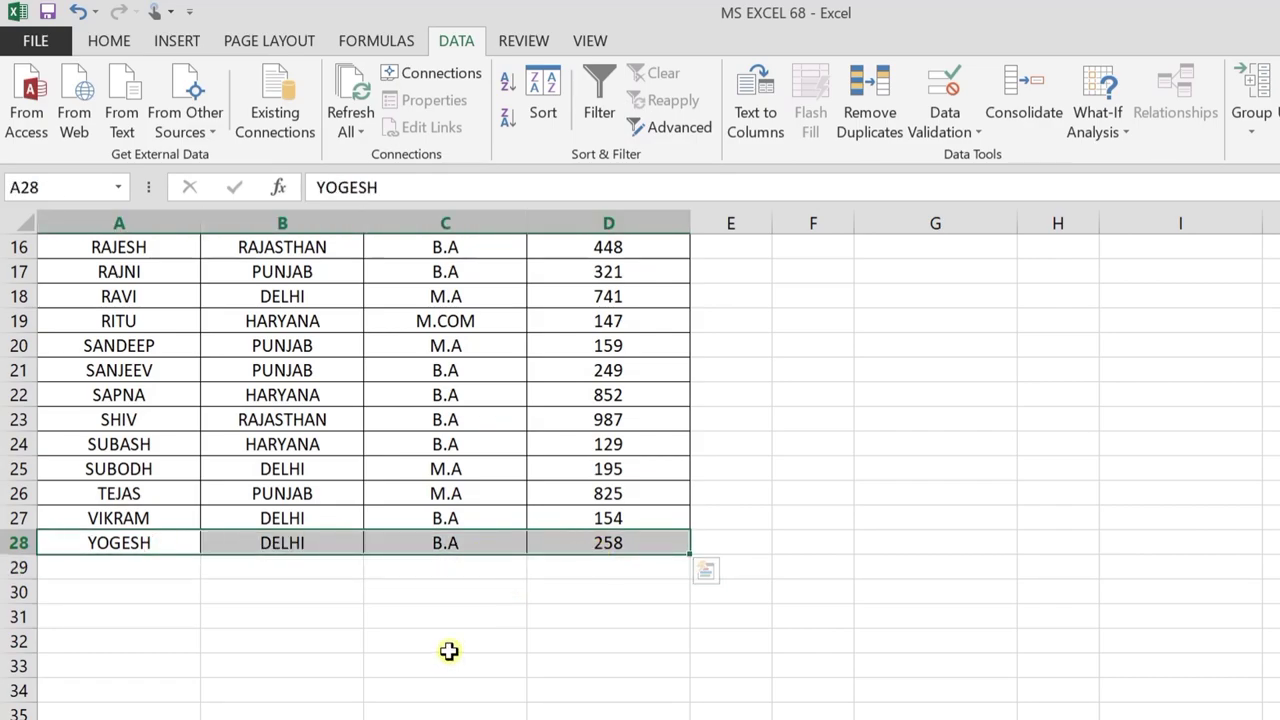
scroll(337, 666, "up", 5)
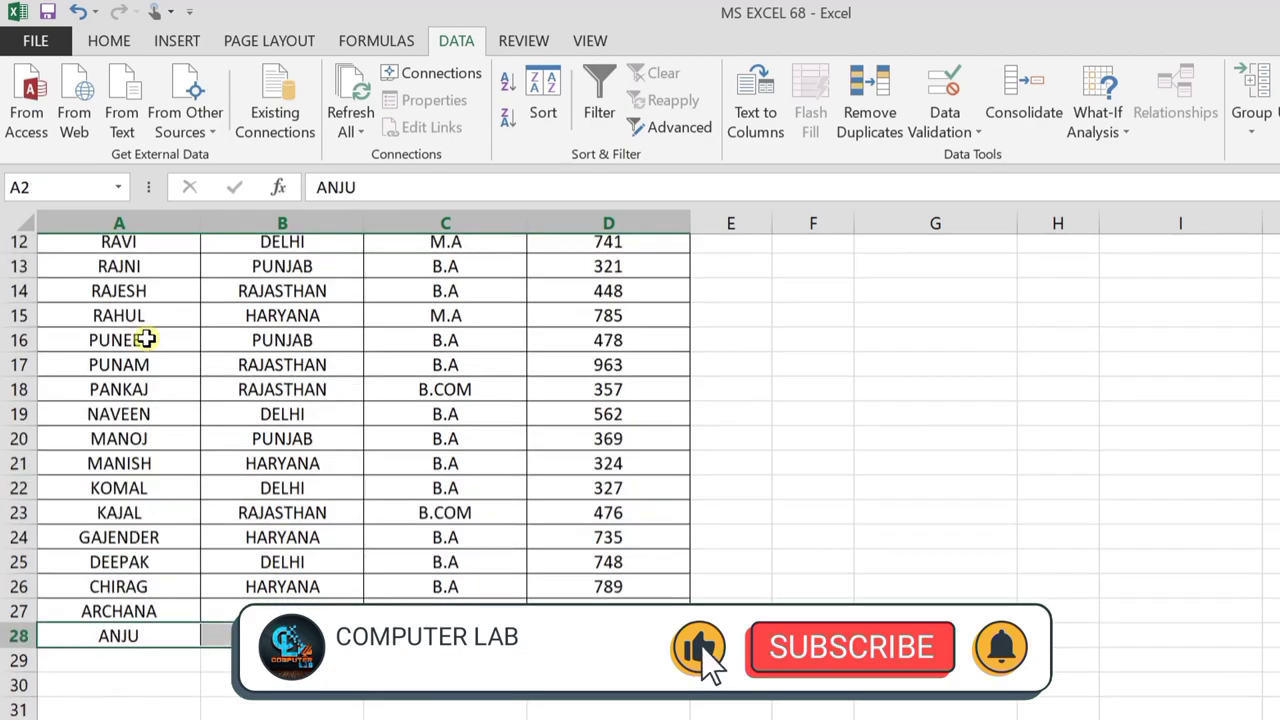
scroll(337, 391, "up", 4)
left_click(374, 391)
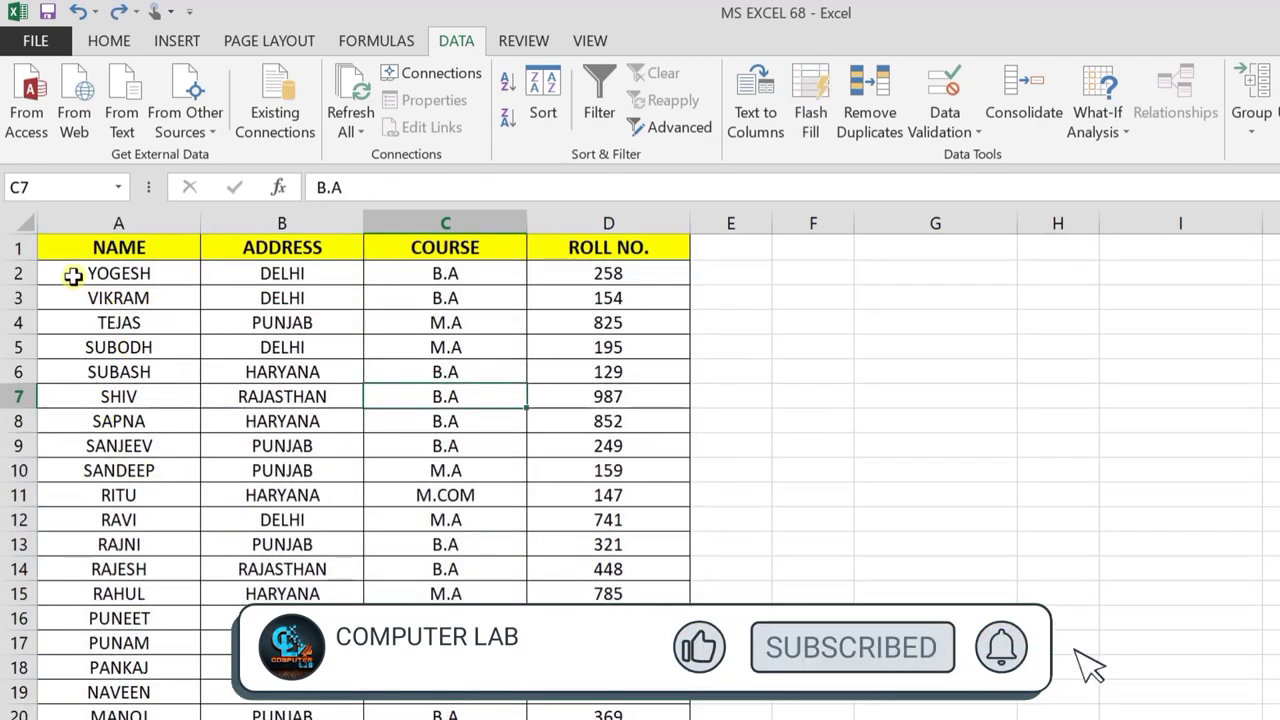
- Sort column A alone from A to Z, continuing with the current selection so ANJU comes first
left_click(118, 222)
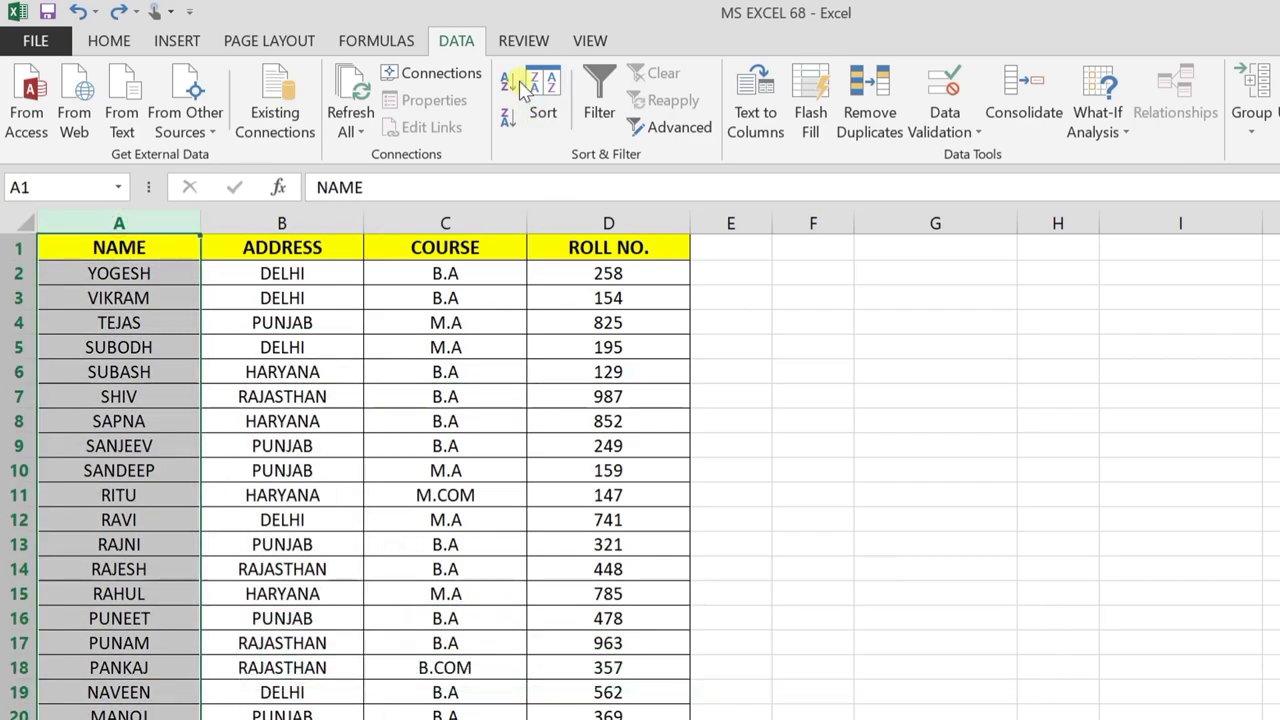
left_click(507, 82)
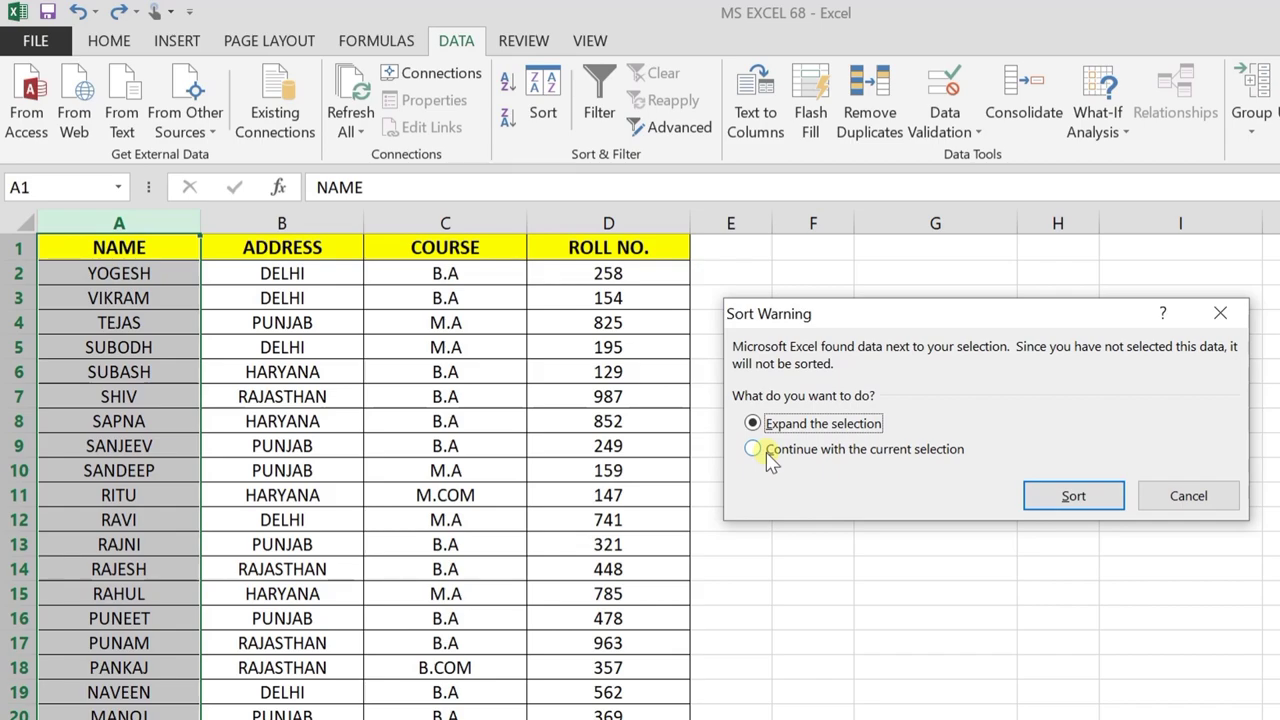
left_click(766, 451)
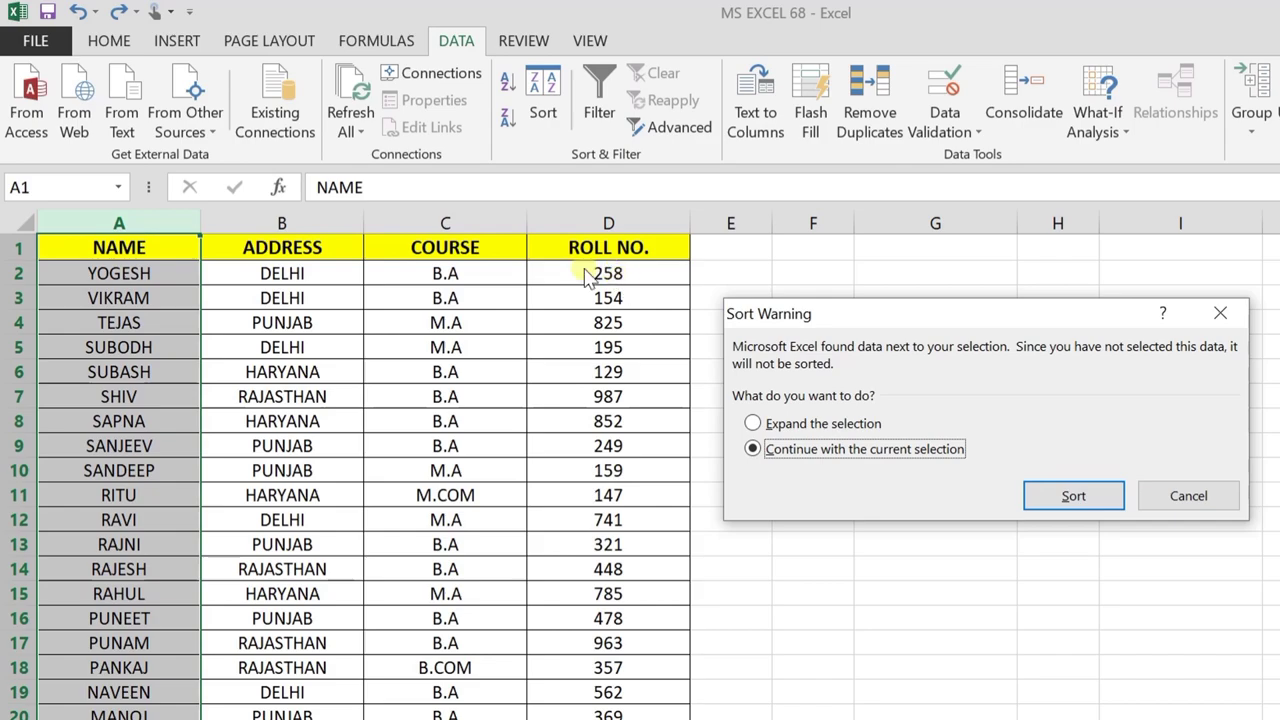
left_click(1074, 504)
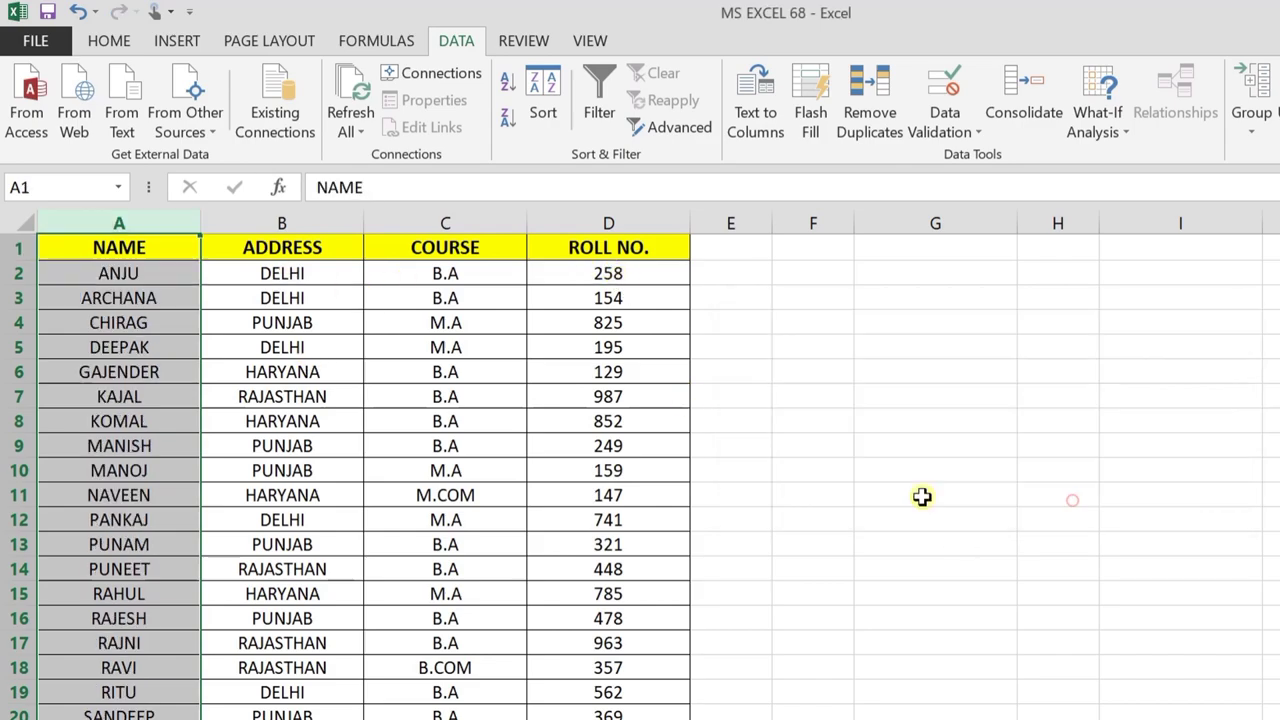
left_click(161, 276)
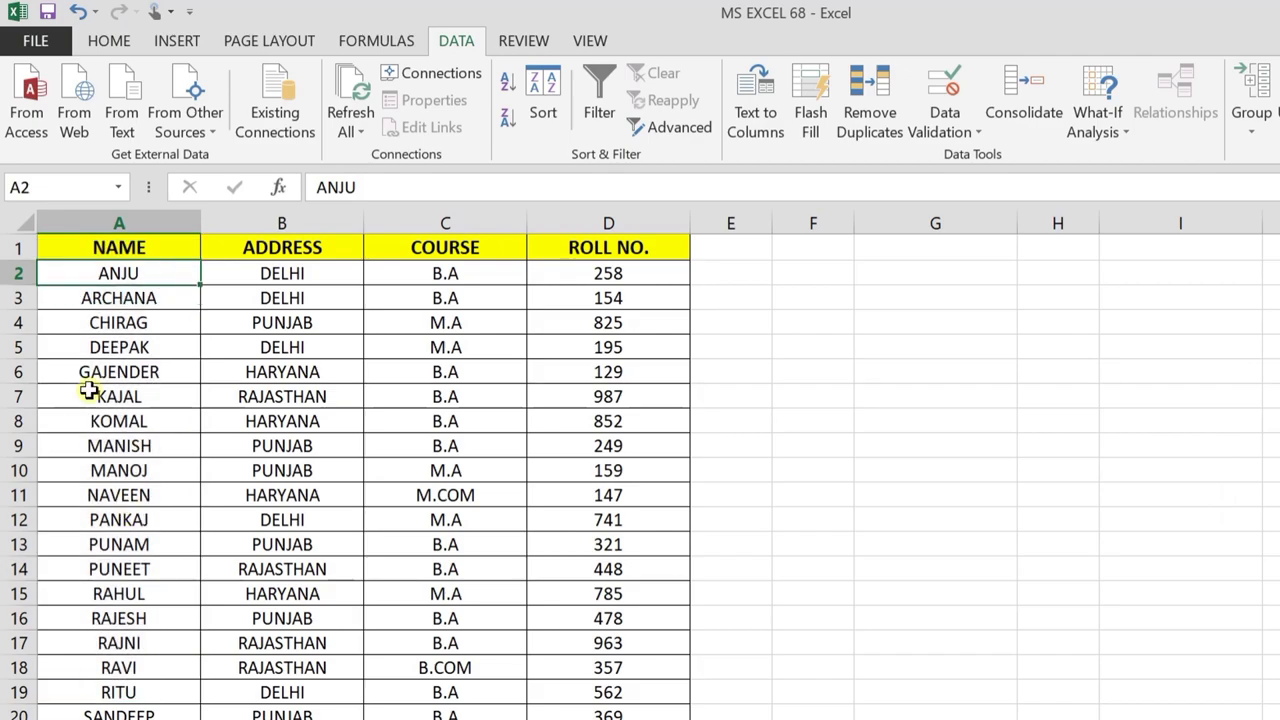
left_click(641, 282)
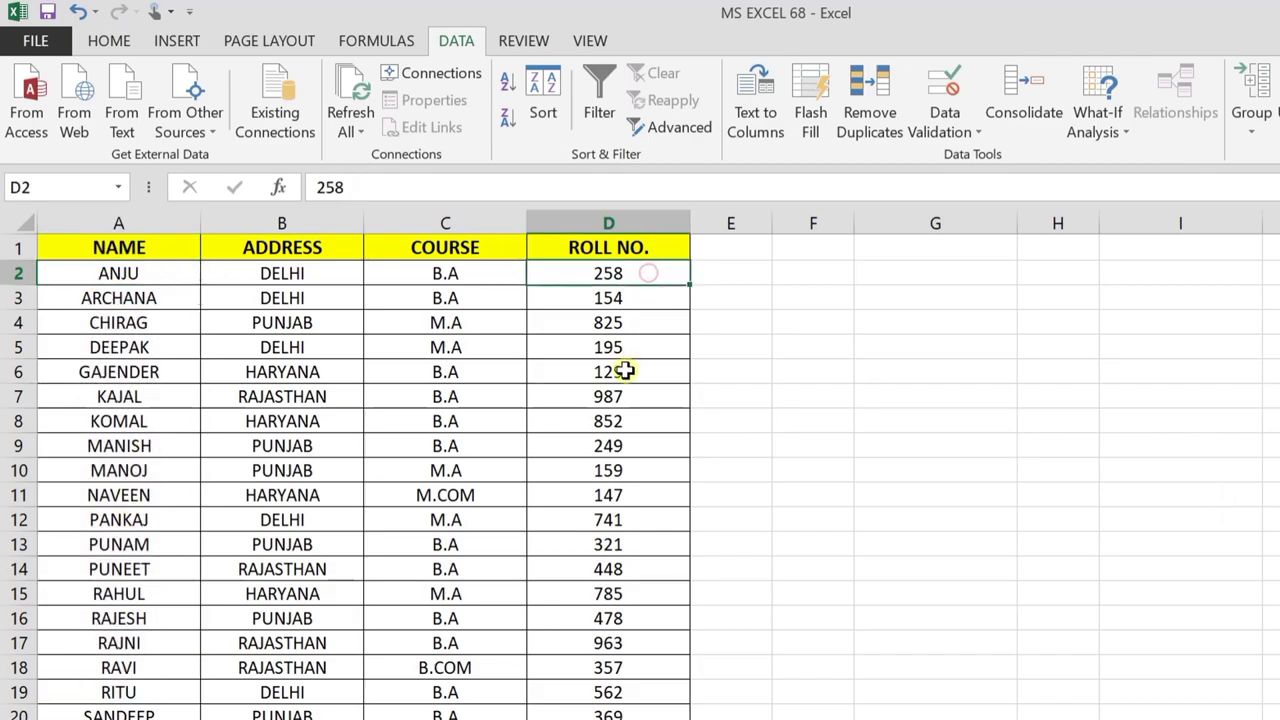
left_click(129, 276)
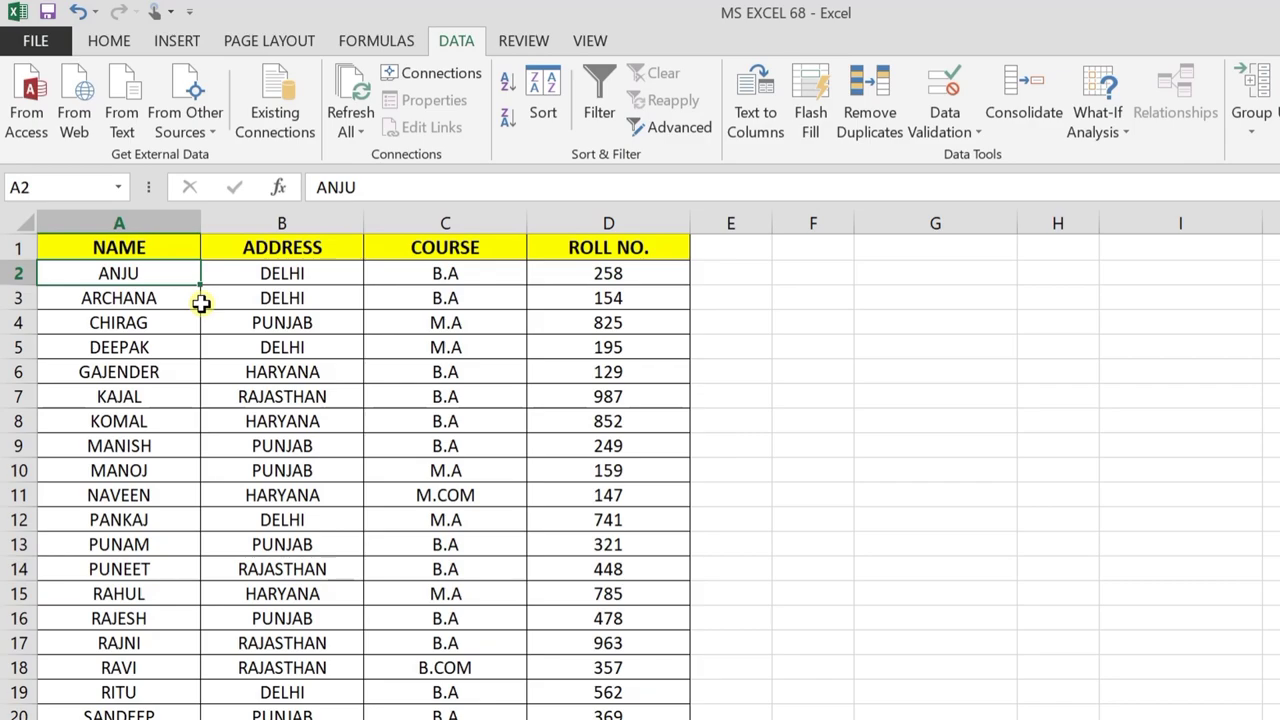
left_click(119, 223)
left_click(508, 80)
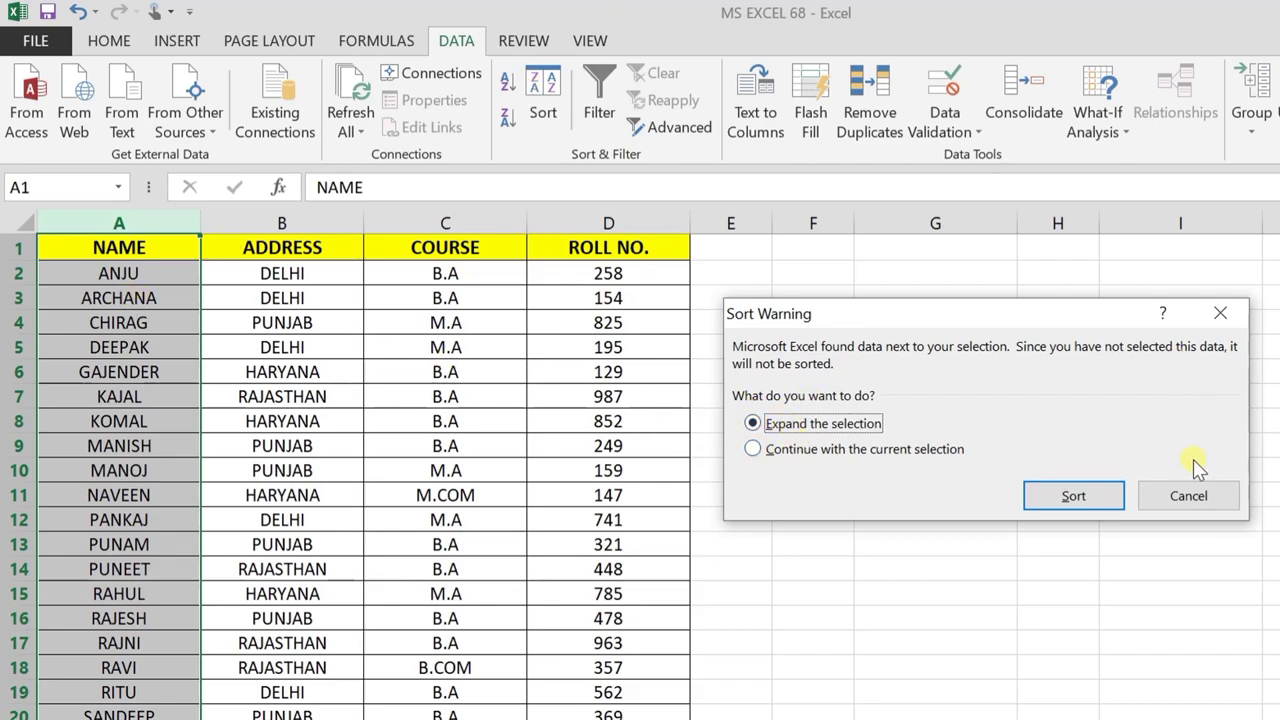
left_click(1188, 496)
left_click(282, 347)
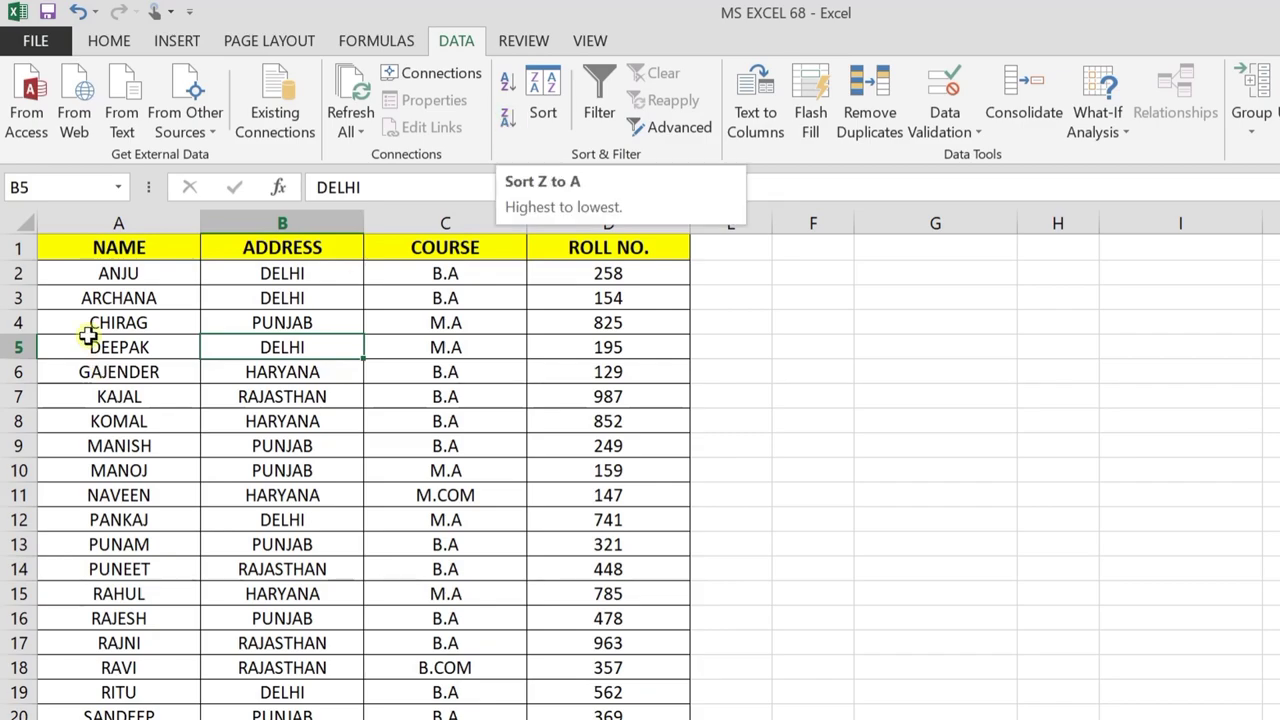
- Sort the whole table Z to A by NAME, YOGESH first and ANJU last in row 28
left_click(134, 225)
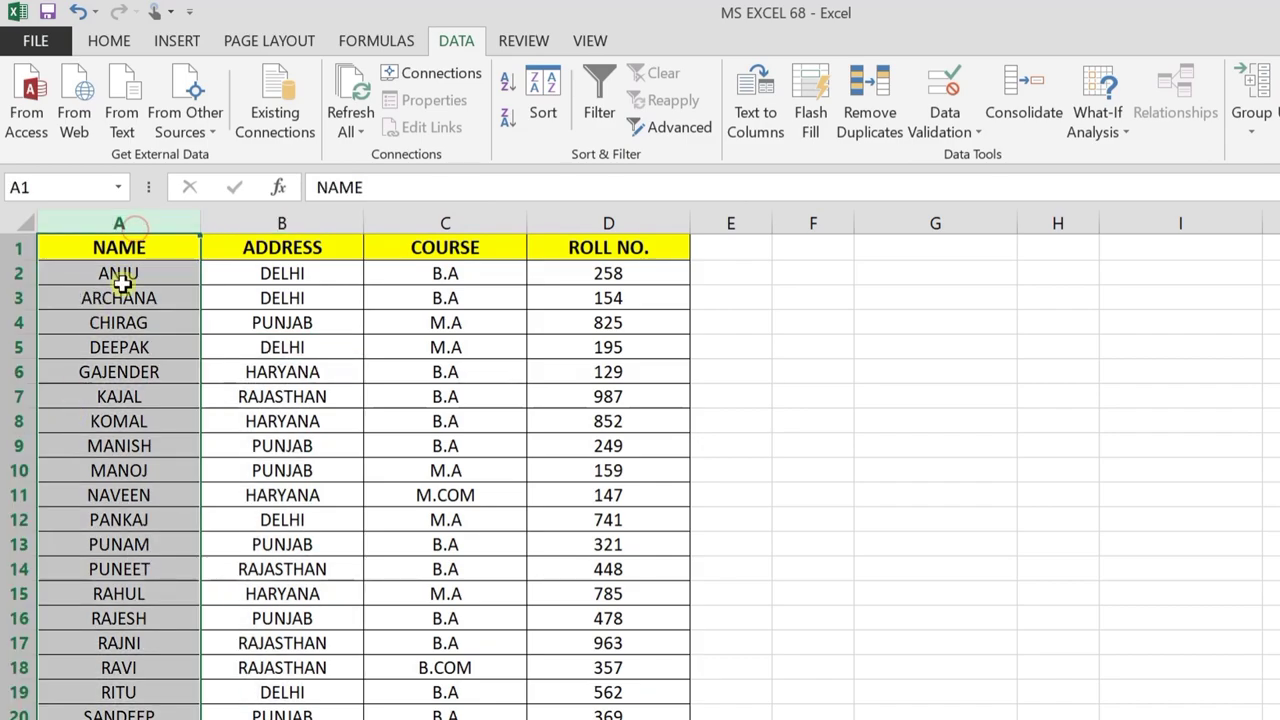
left_click(510, 122)
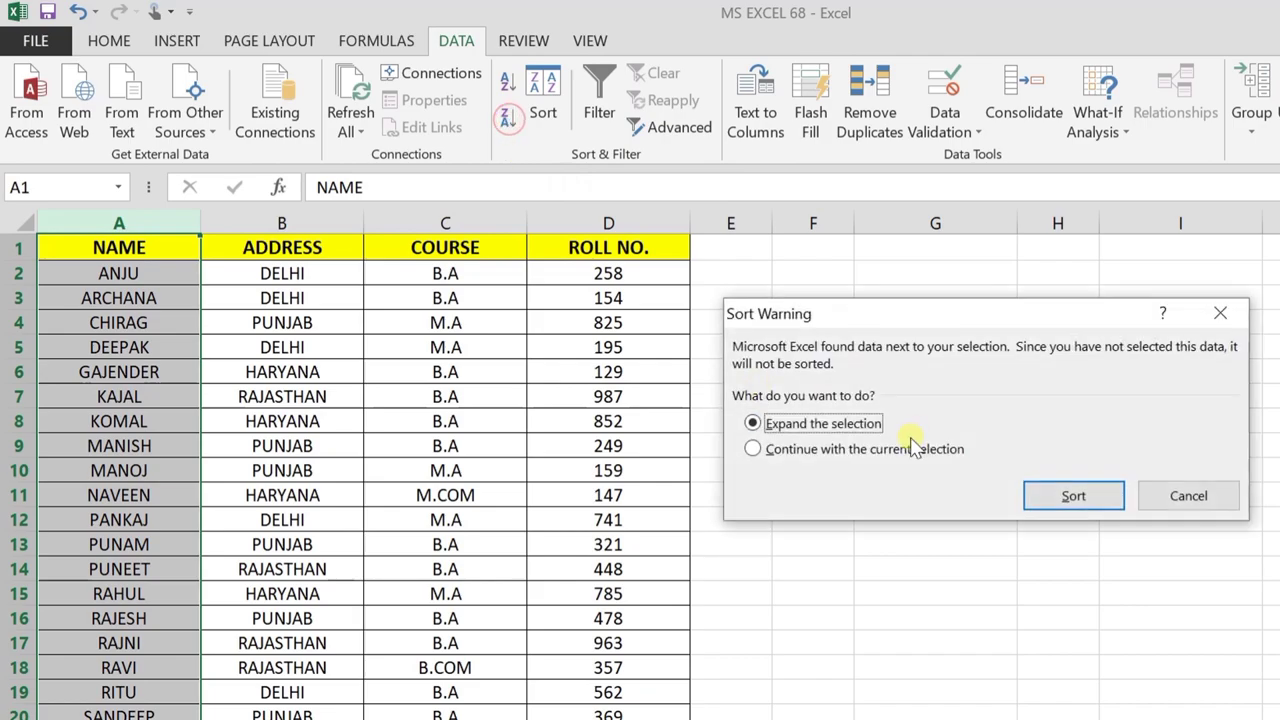
key("Return")
left_click(138, 272)
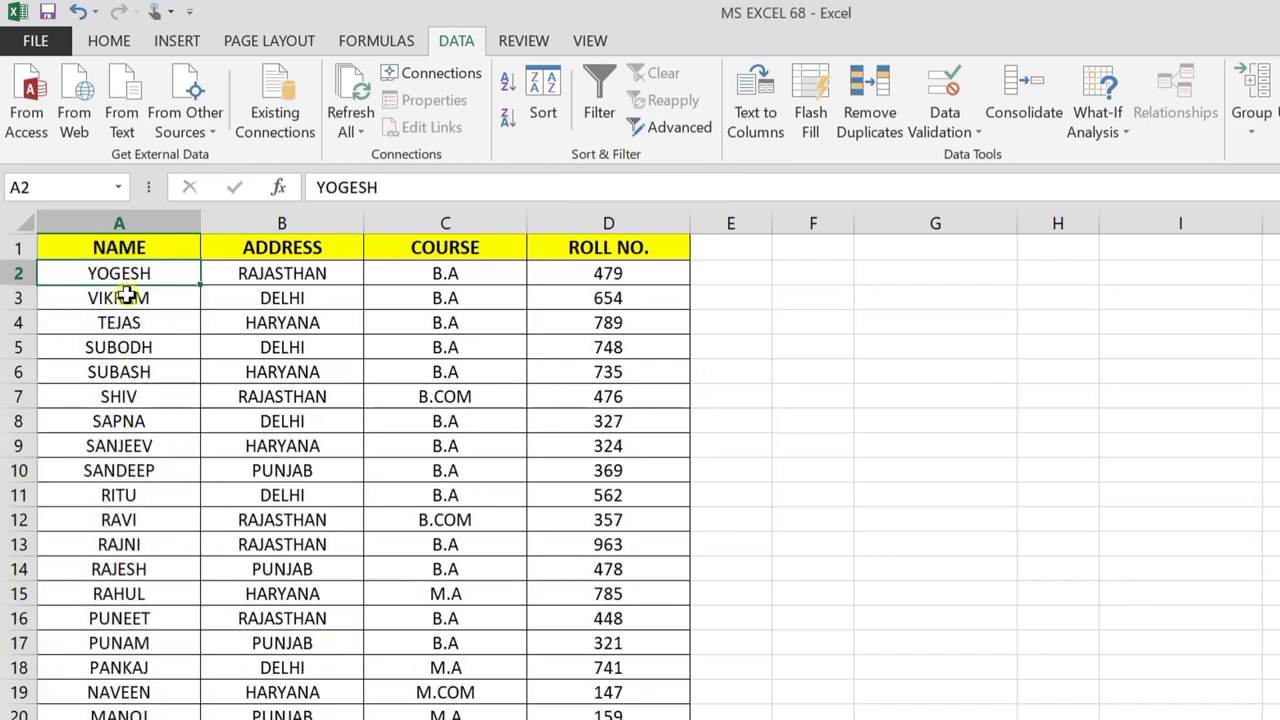
scroll(157, 423, "down", 2)
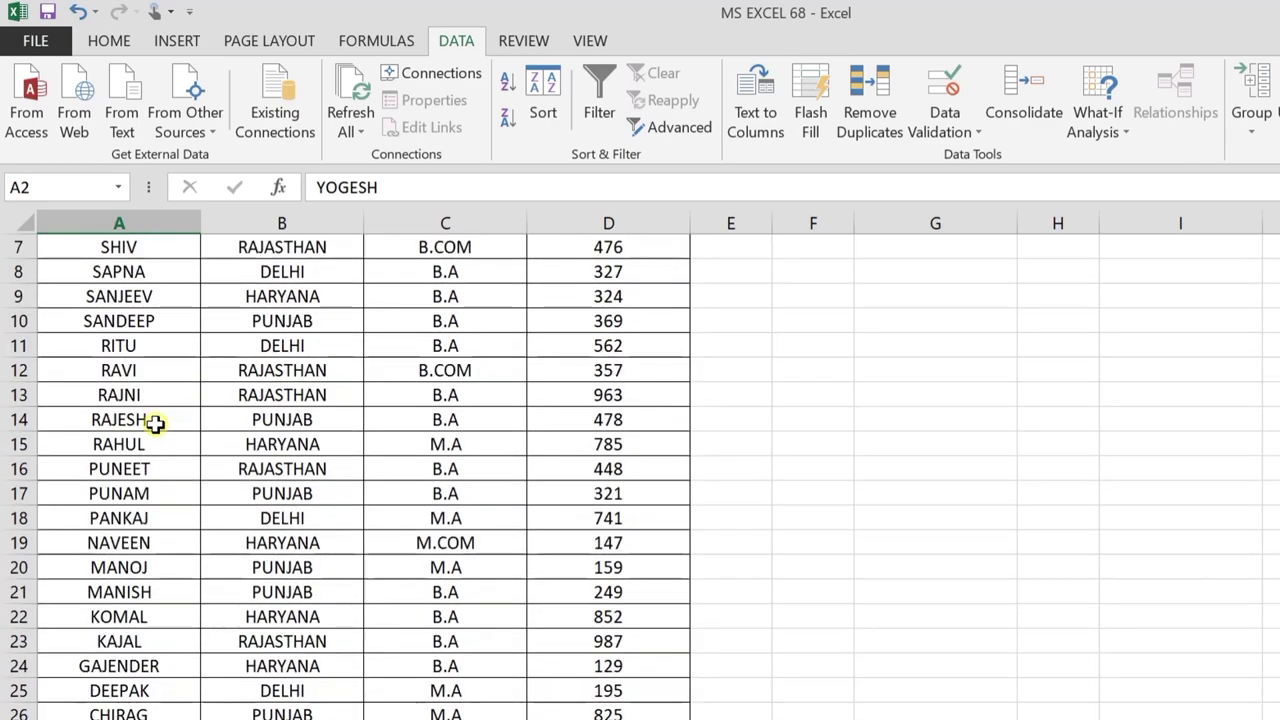
scroll(157, 427, "down", 4)
left_click(131, 474)
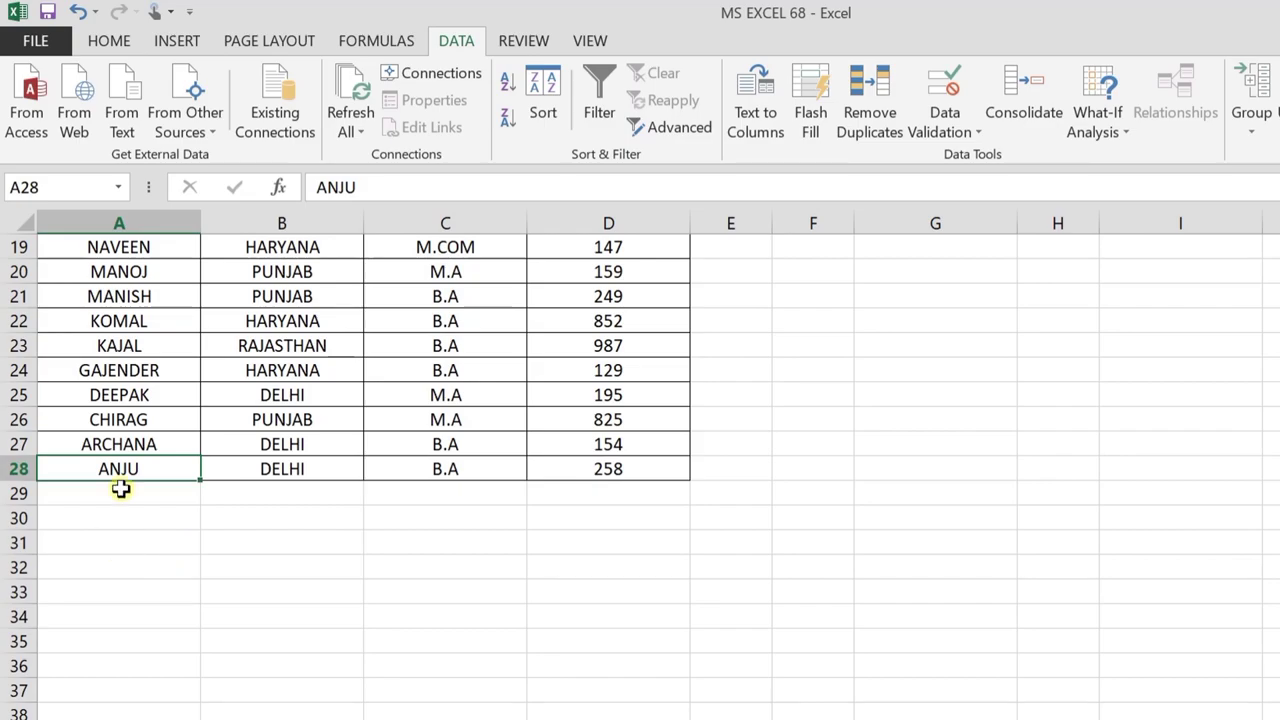
scroll(135, 625, "up", 6)
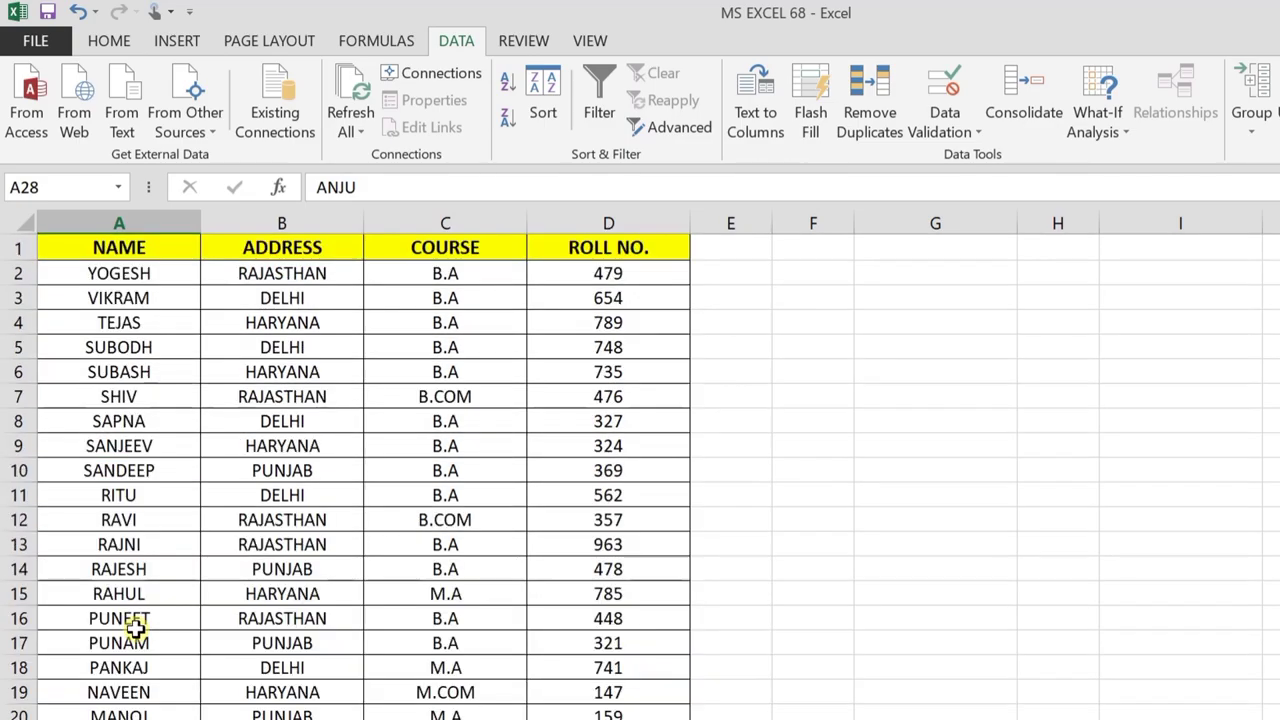
left_click(148, 277)
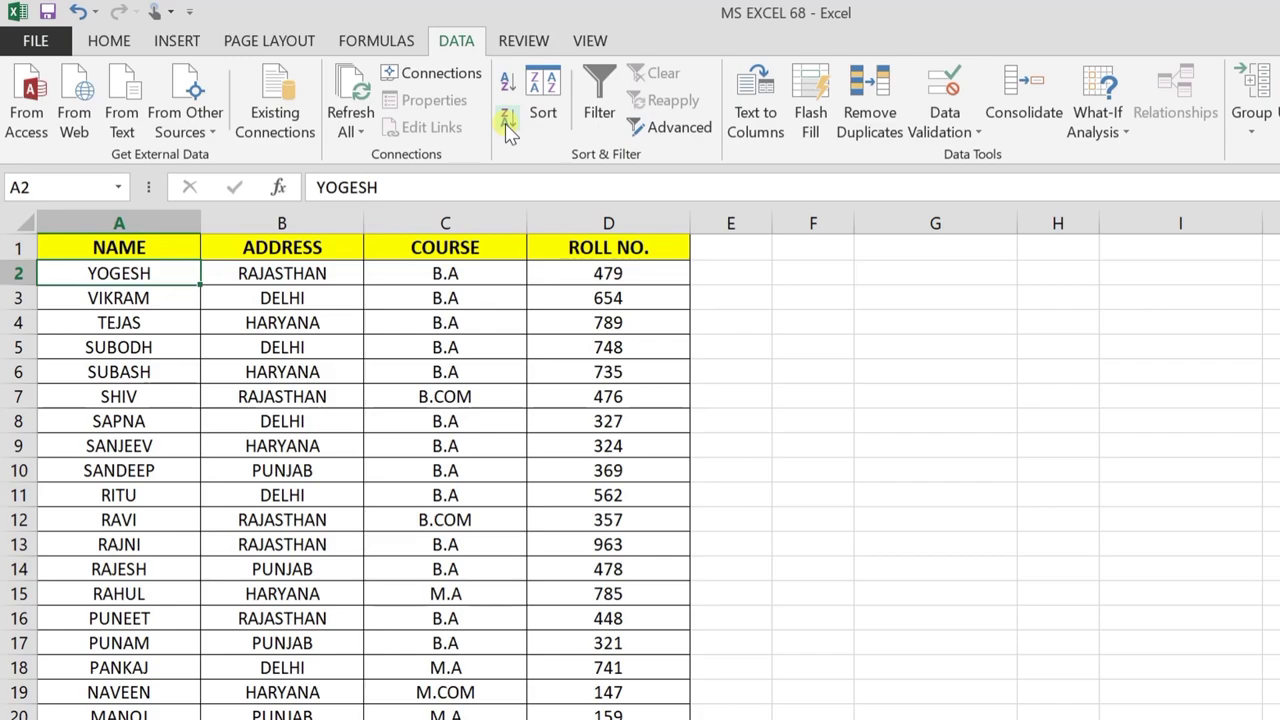
- In the custom Sort dialog, set Sort by to the ROLL NO. column
left_click(563, 112)
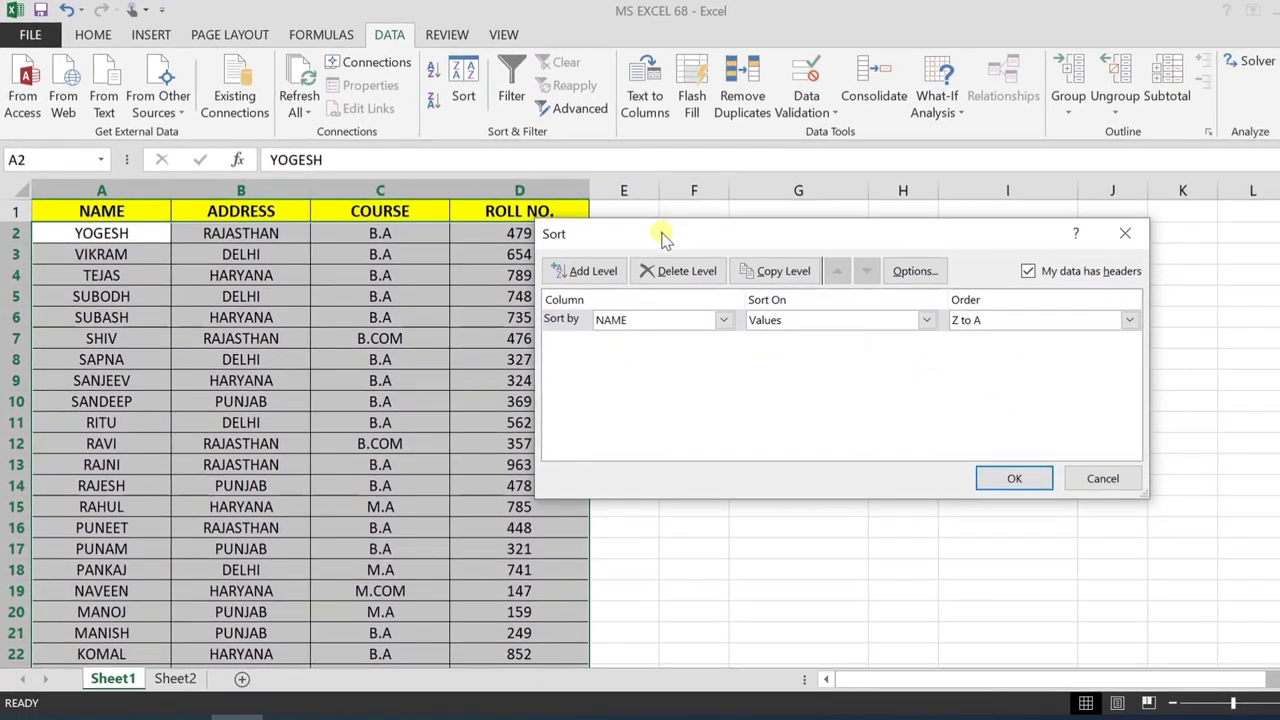
left_click_drag(665, 240, 738, 256)
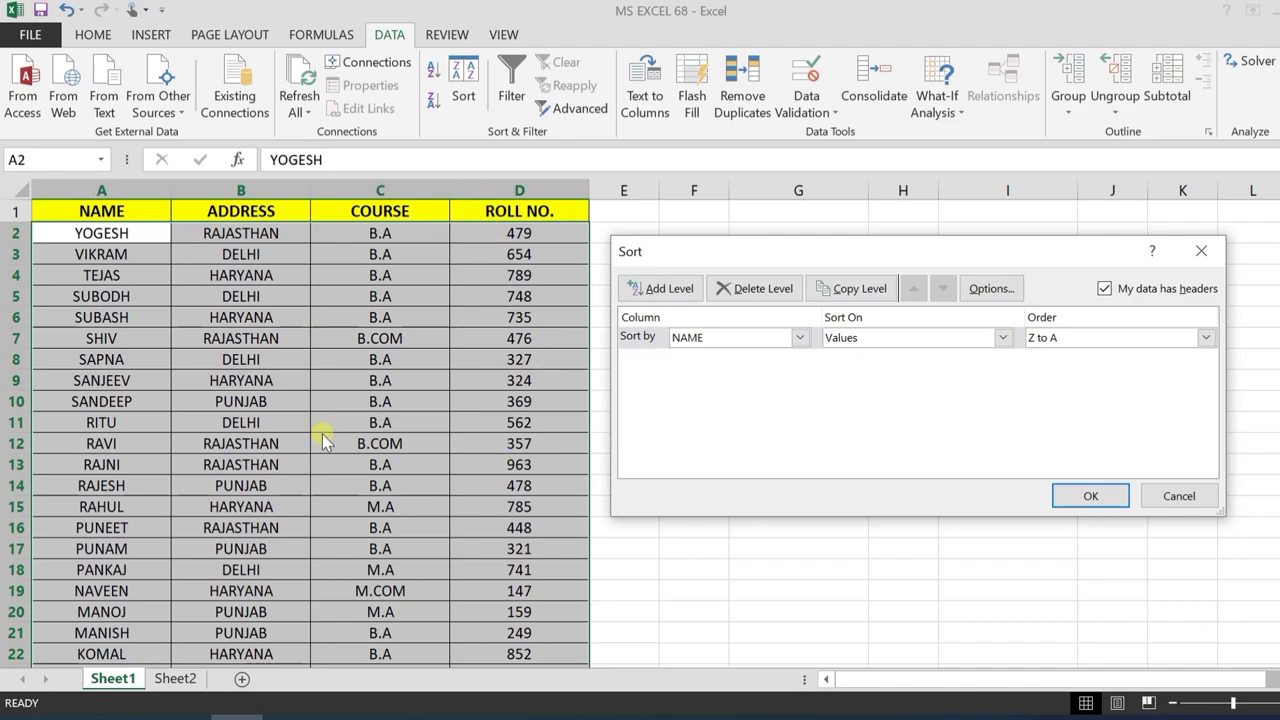
left_click(800, 337)
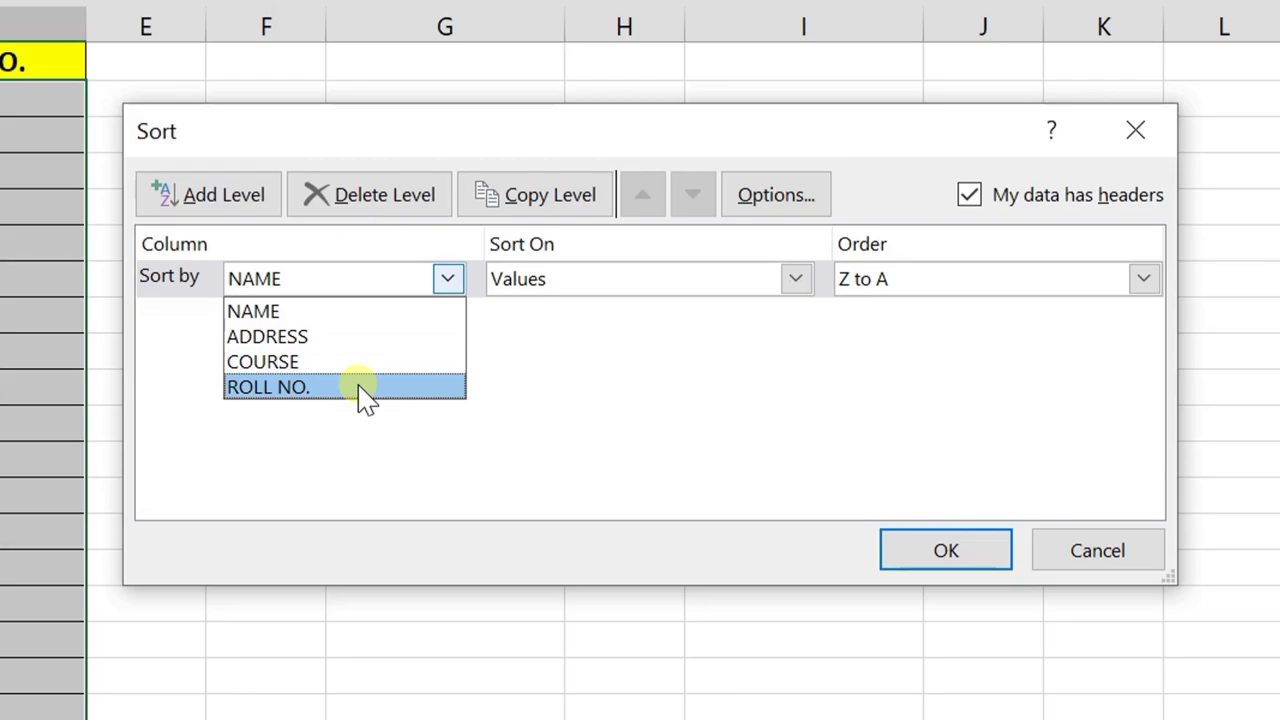
left_click(362, 390)
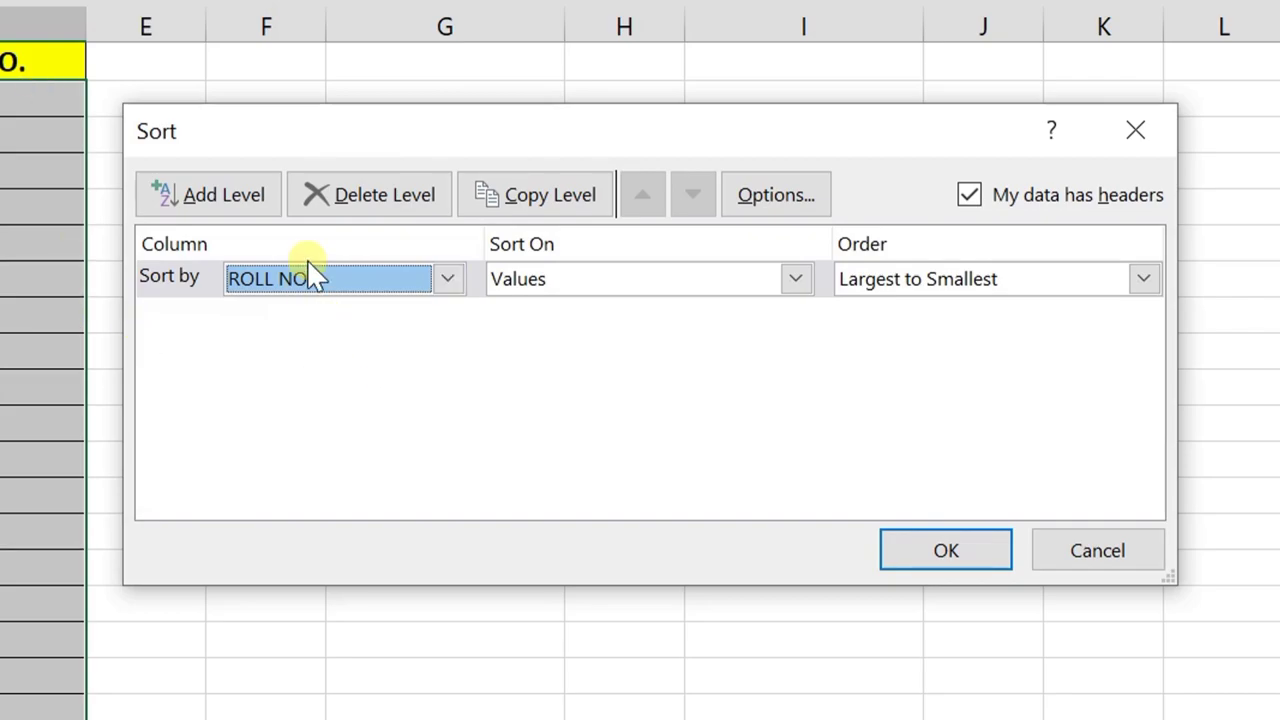
left_click(655, 288)
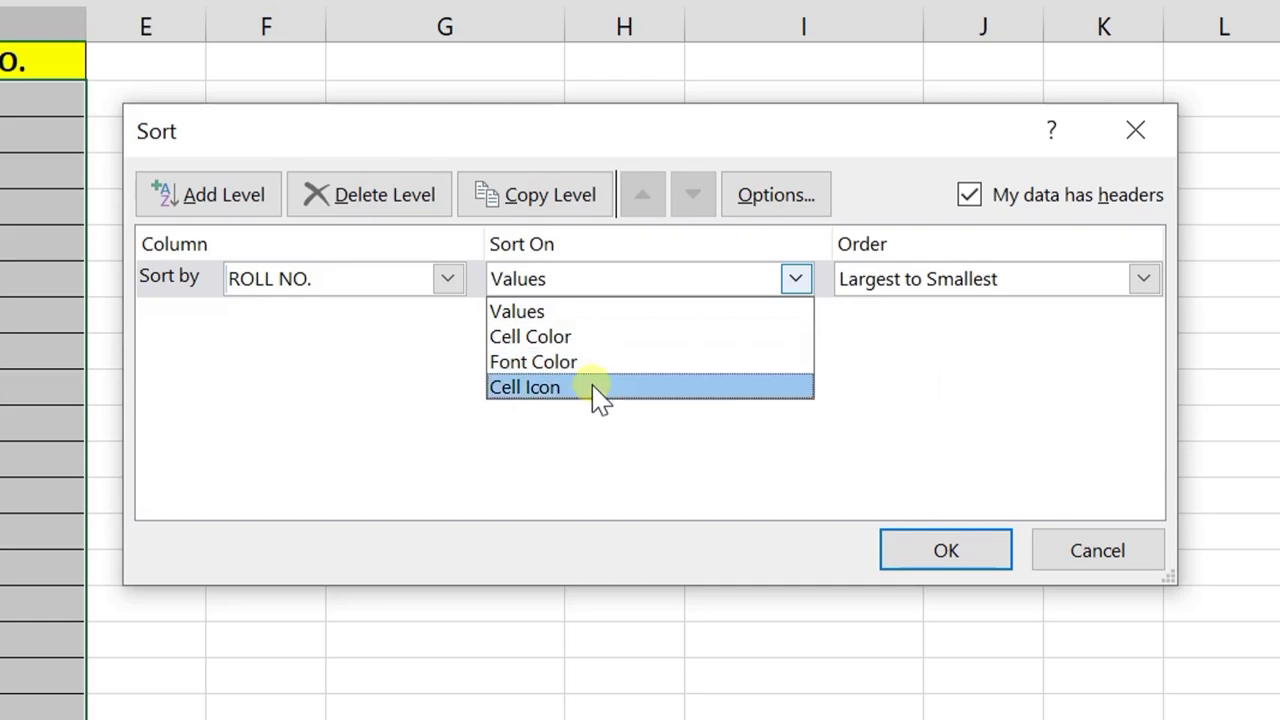
- Sort ROLL NO. on Values from Smallest to Largest so roll number 129 comes first
left_click(585, 312)
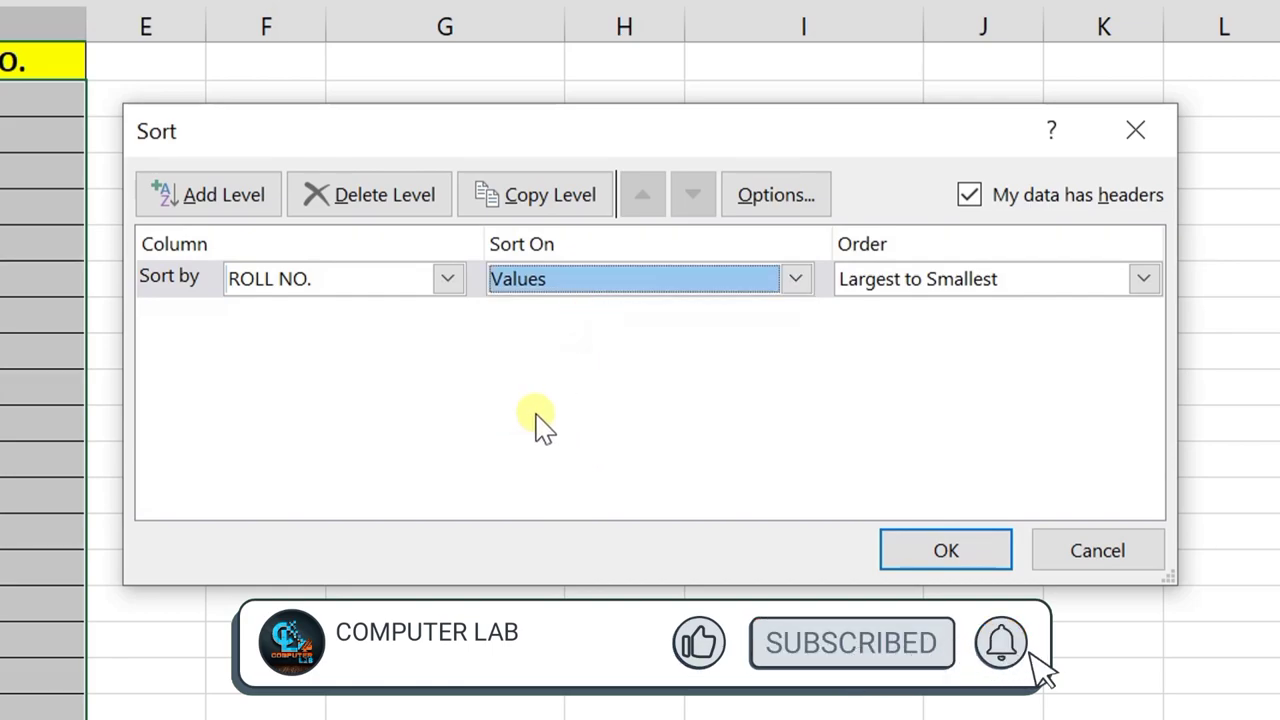
left_click(1015, 297)
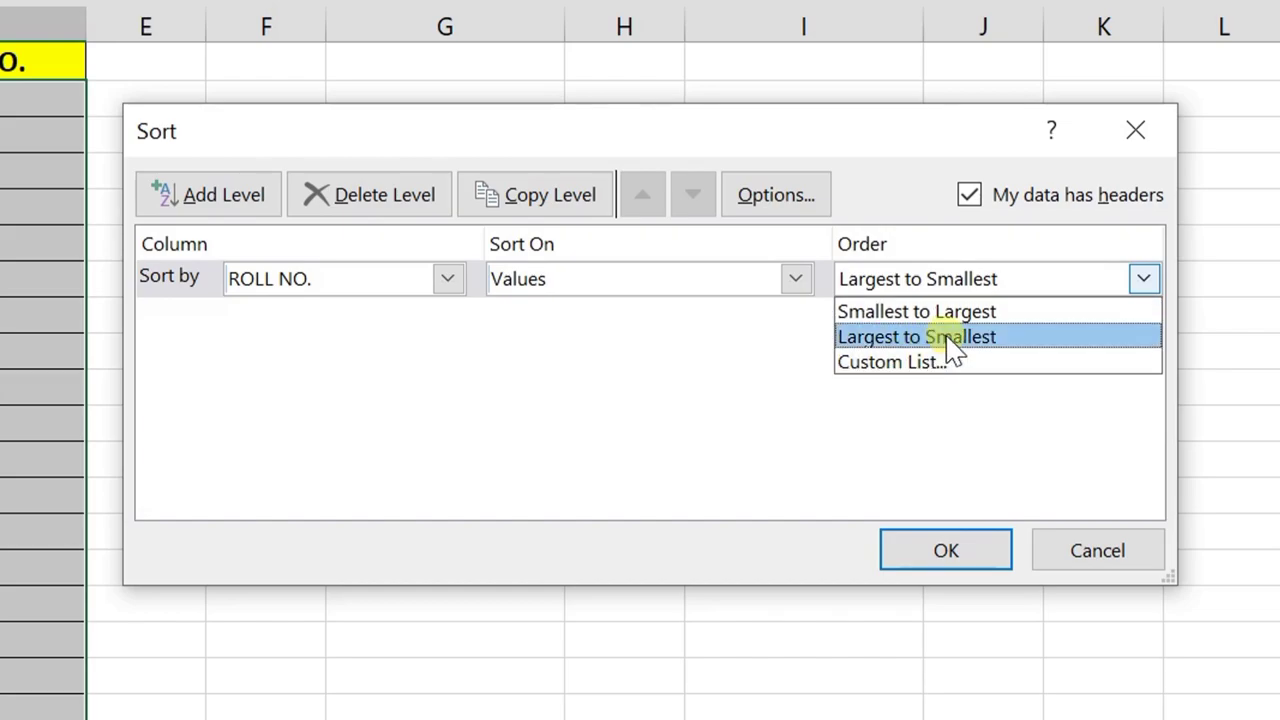
left_click(911, 312)
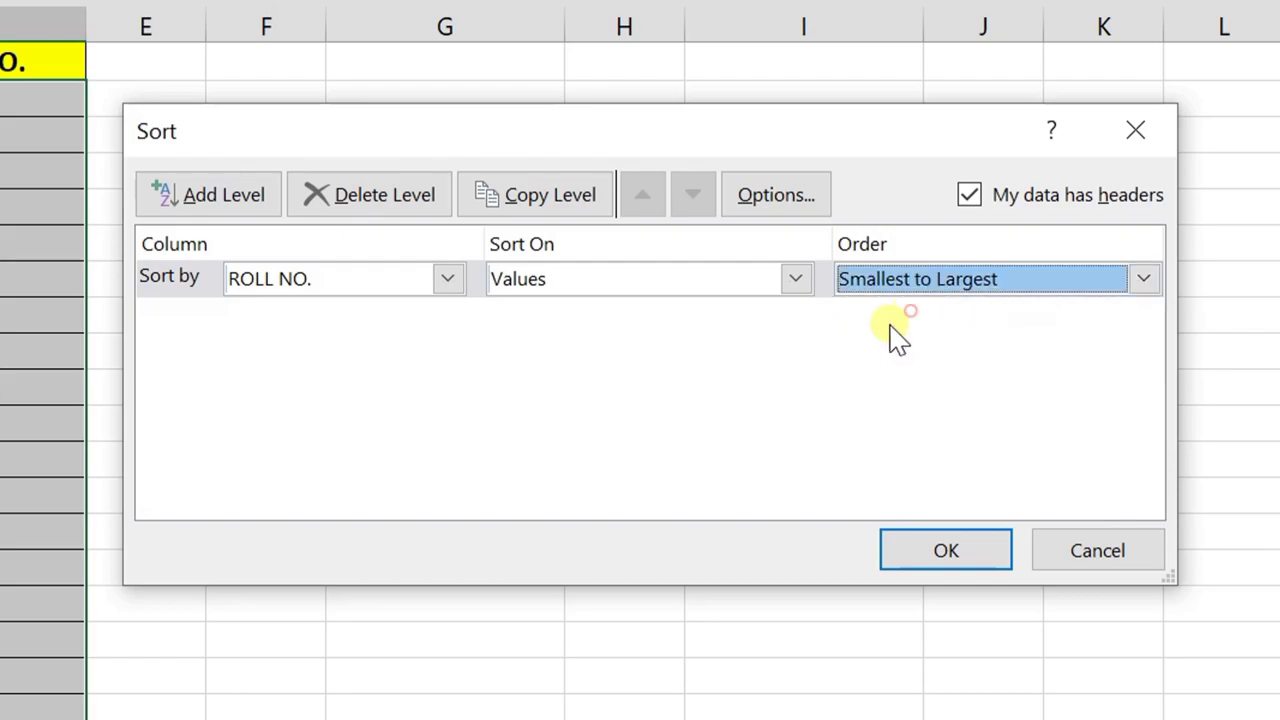
left_click(904, 350)
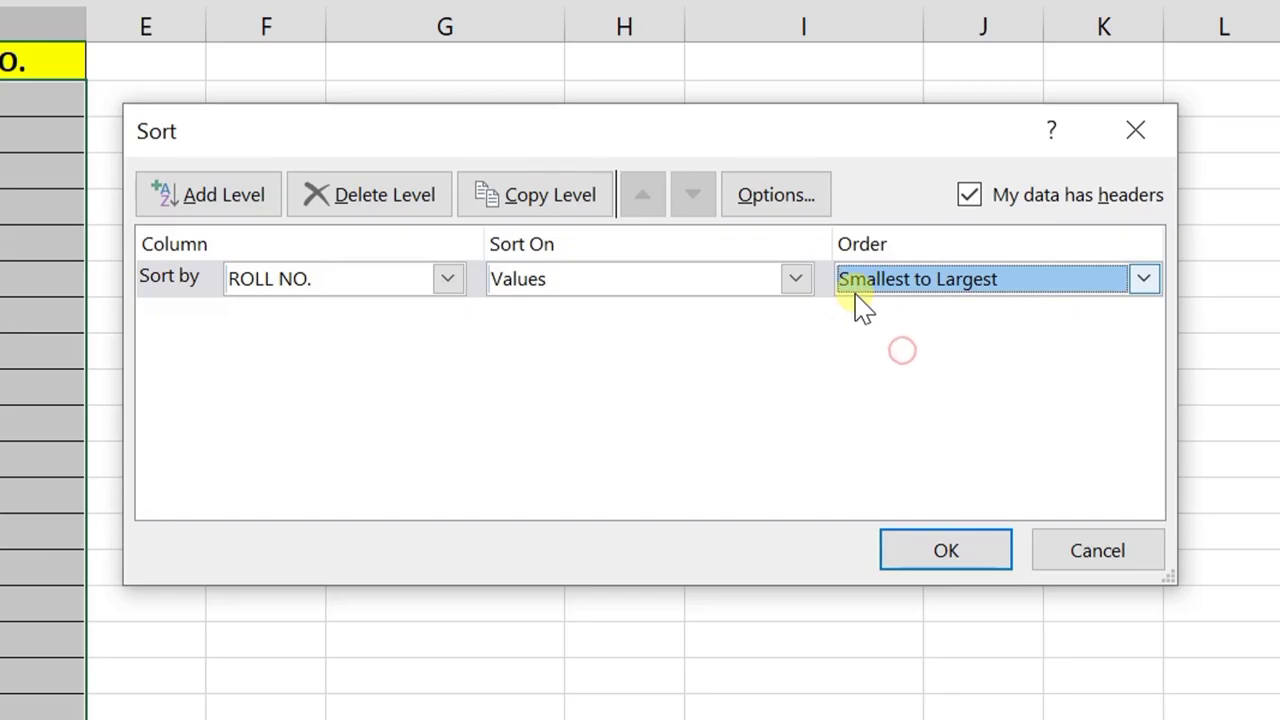
left_click(978, 556)
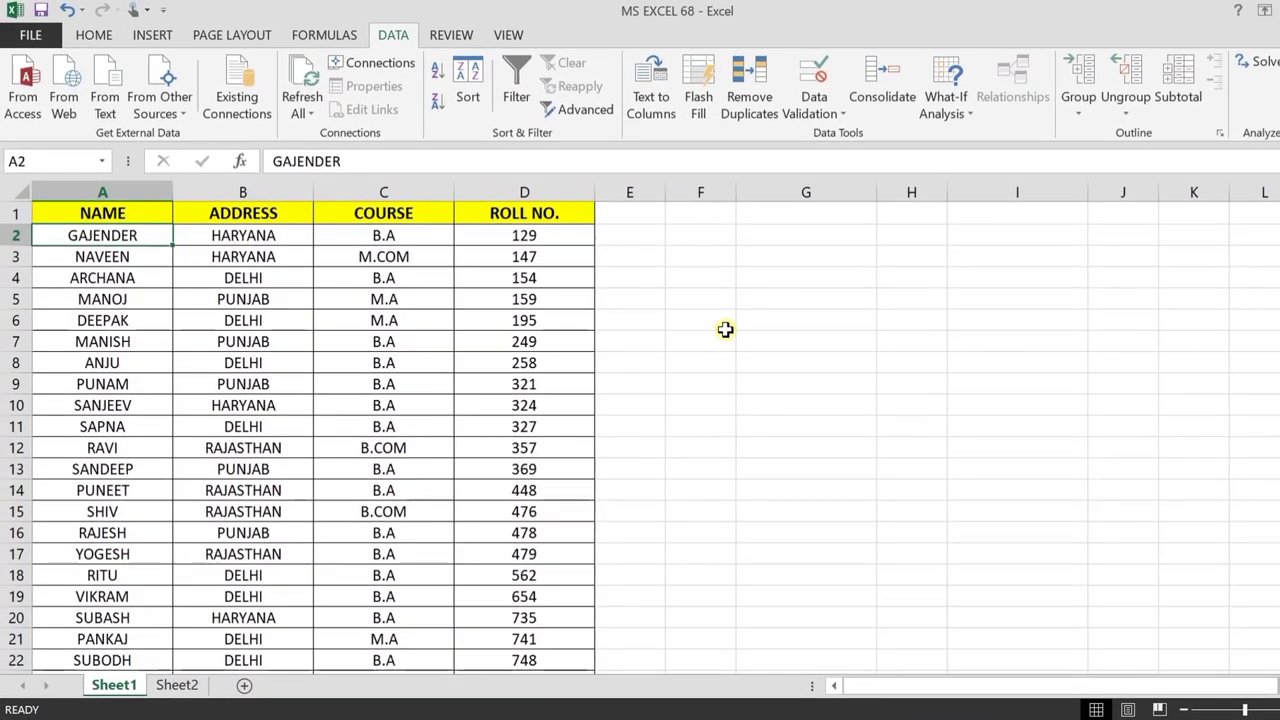
left_click(726, 325)
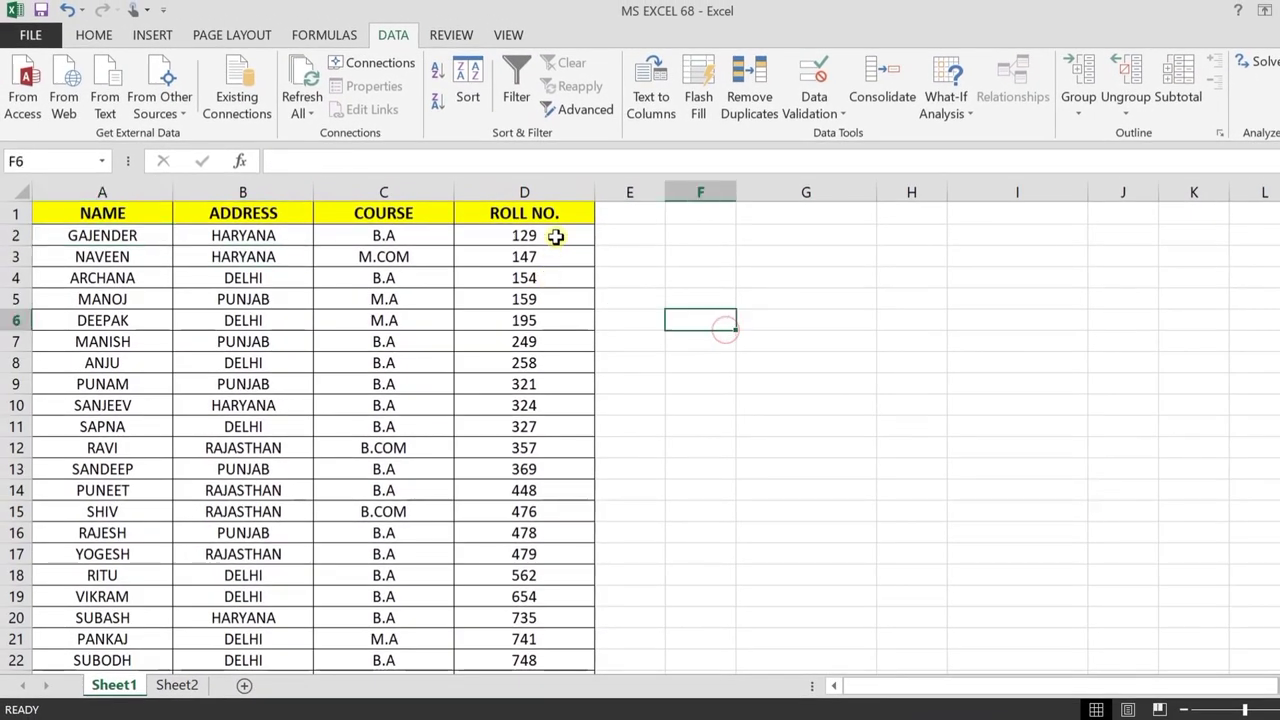
left_click(556, 236)
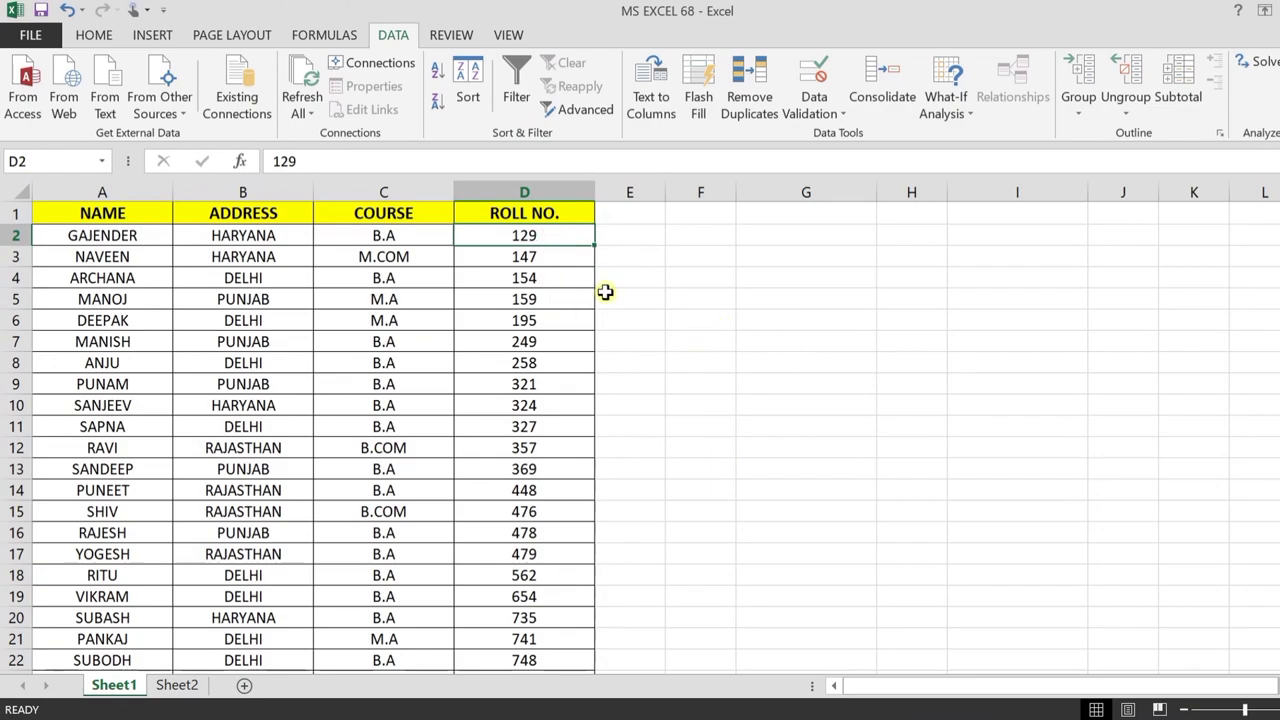
scroll(564, 231, "down", 4)
scroll(550, 300, "down", 4)
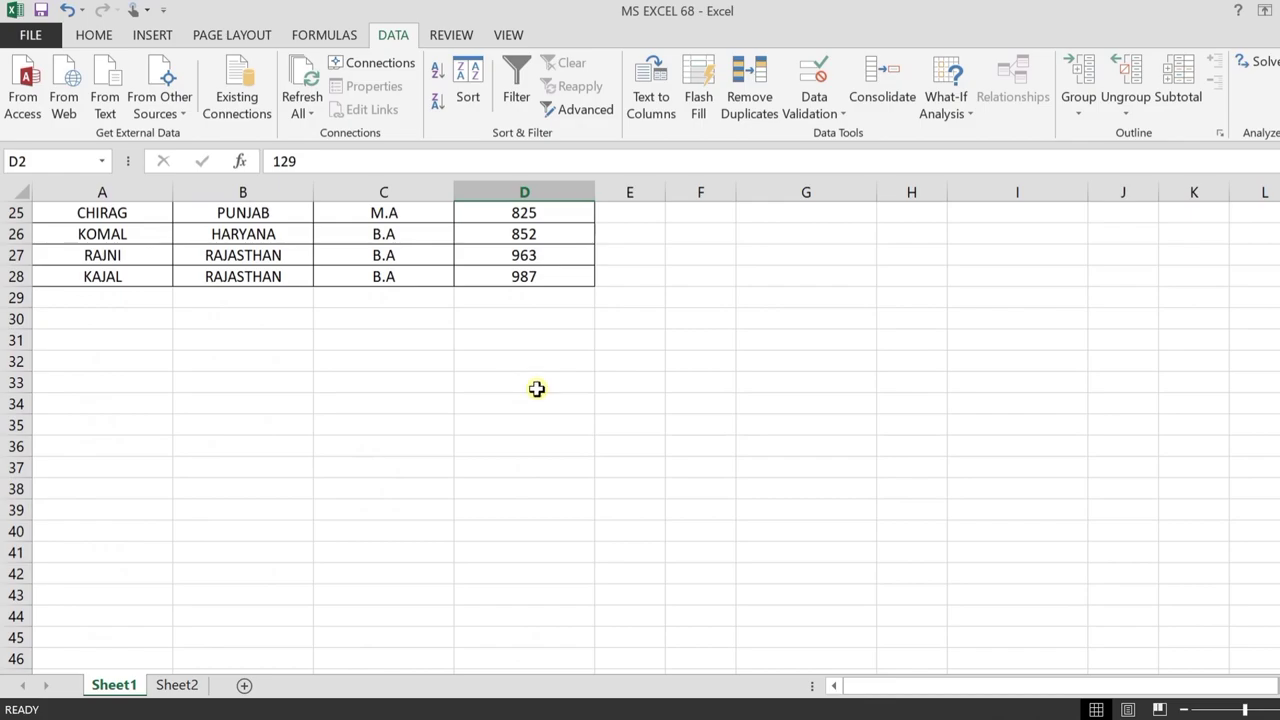
left_click(543, 272)
scroll(740, 451, "up", 7)
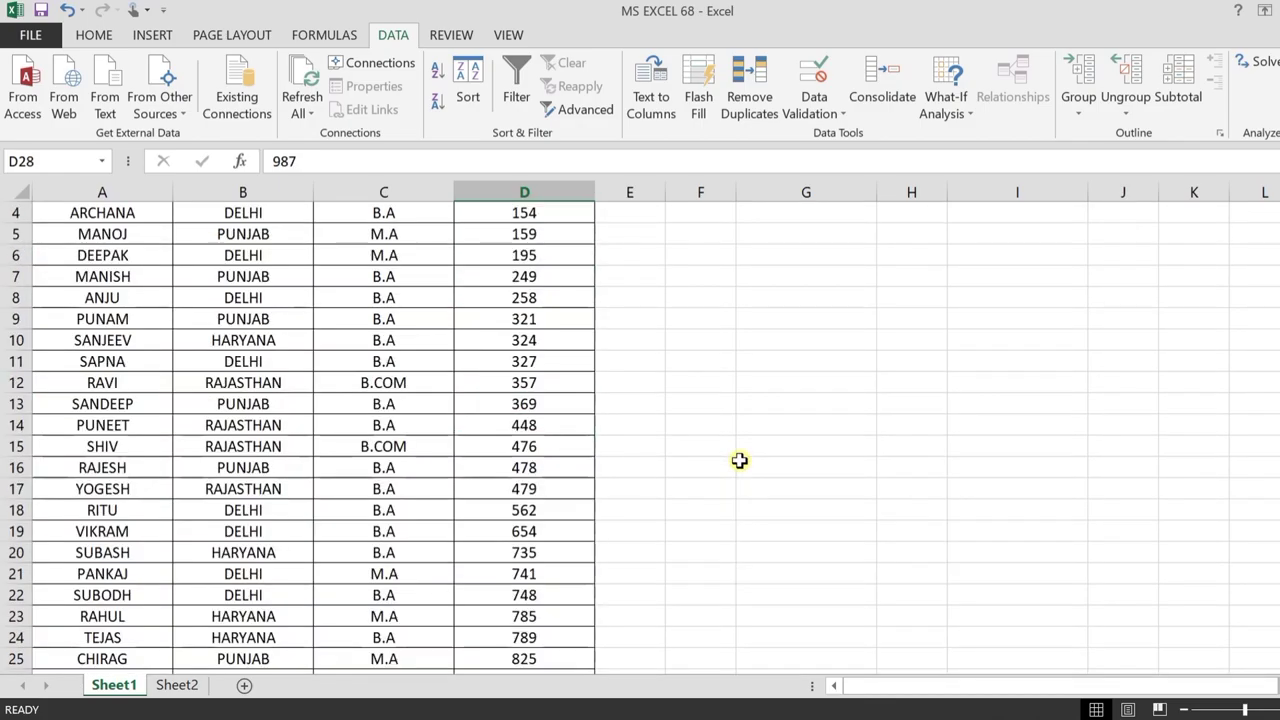
scroll(740, 451, "up", 1)
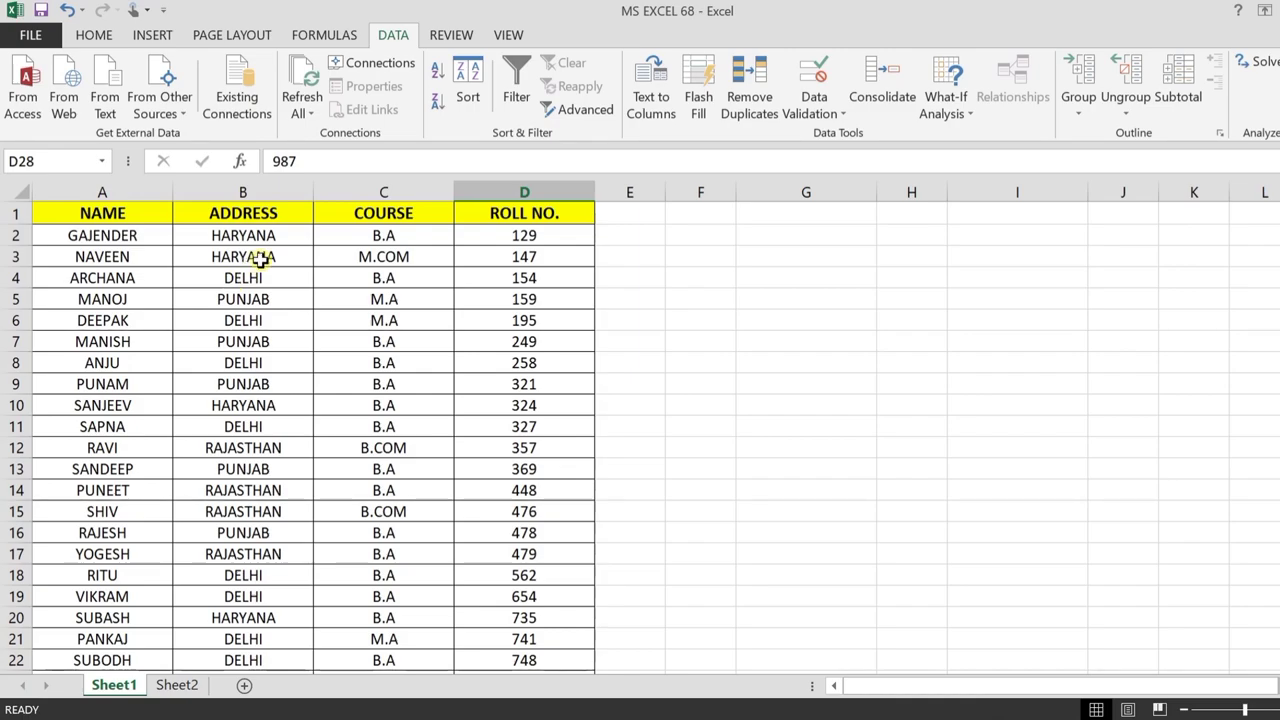
left_click(263, 213)
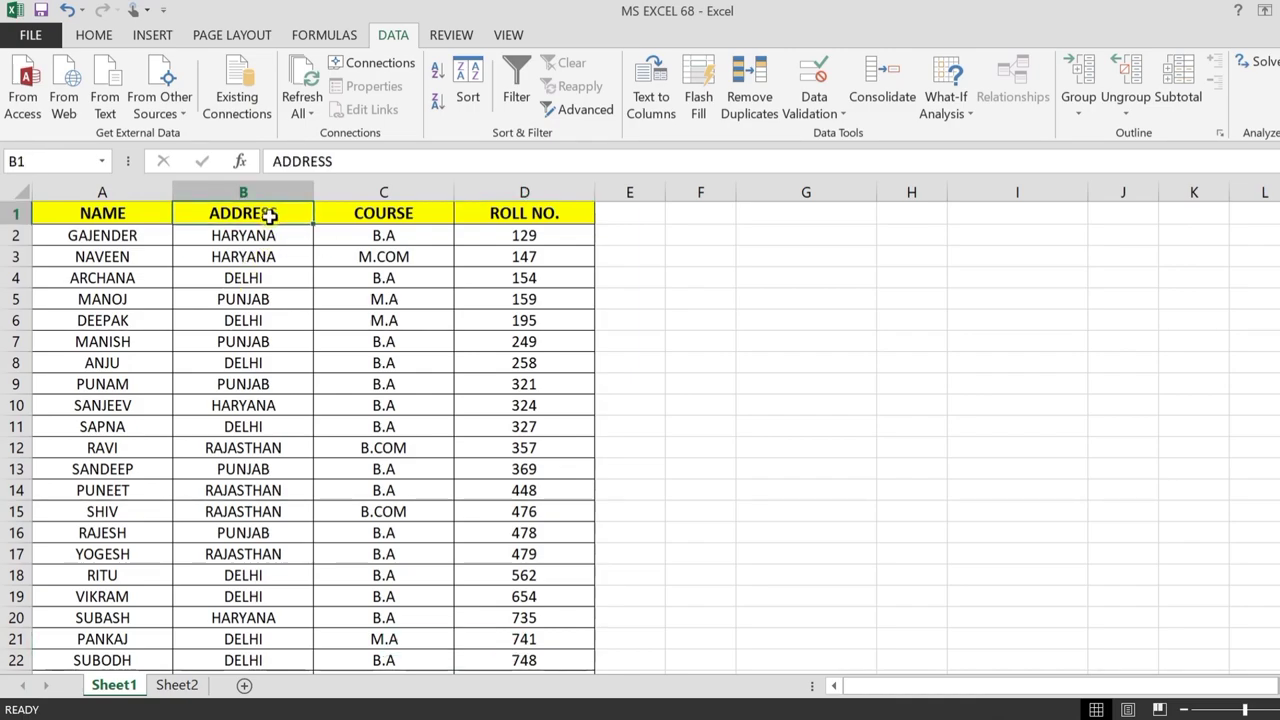
scroll(292, 377, "down", 3)
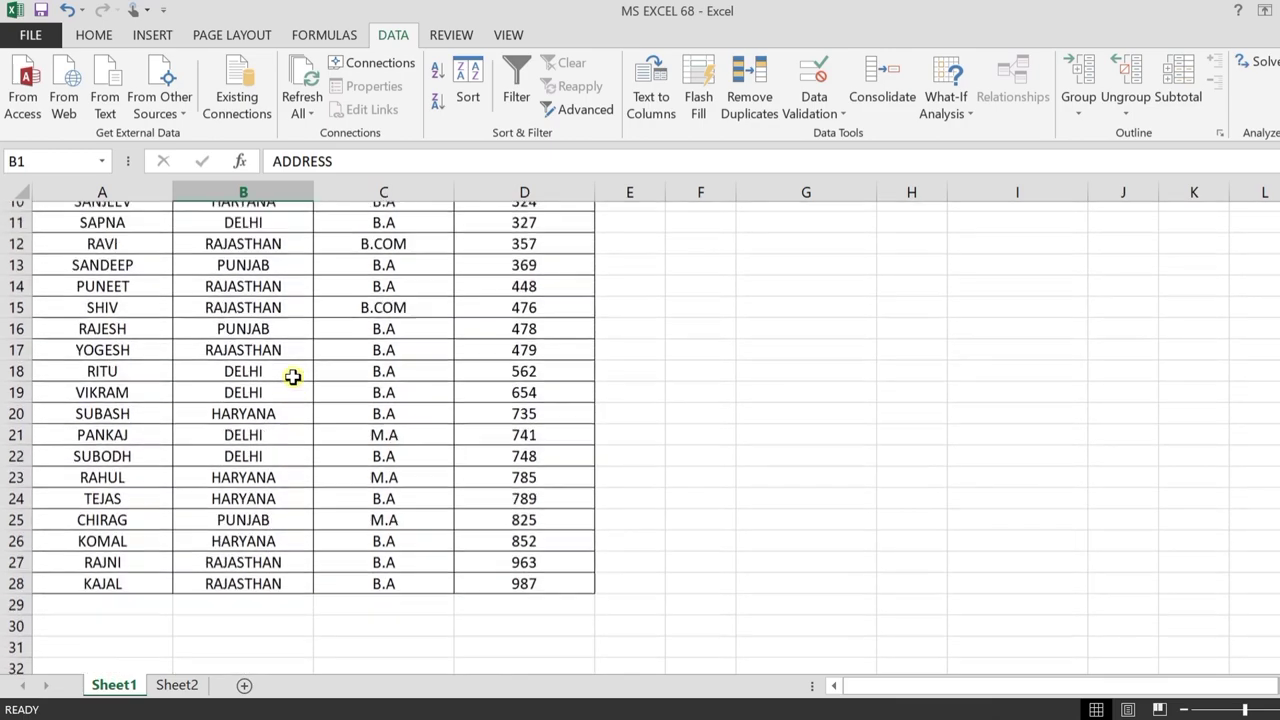
scroll(292, 377, "up", 3)
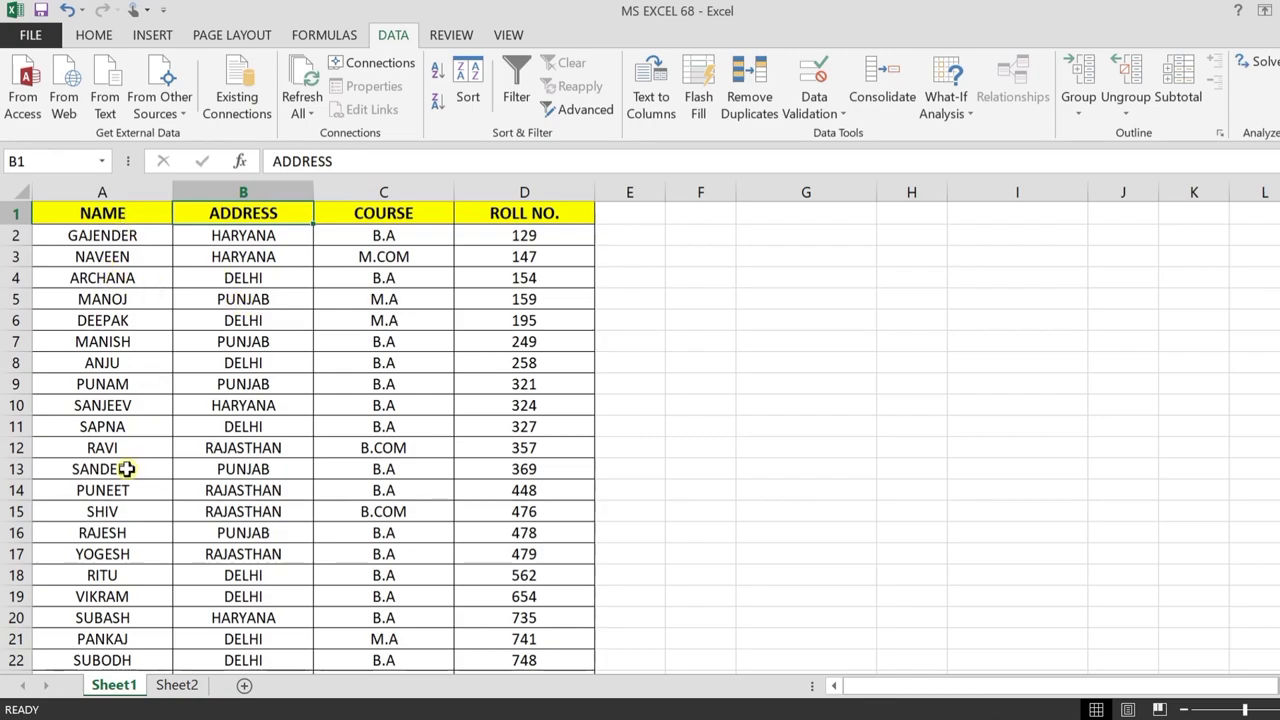
scroll(124, 468, "down", 3)
scroll(124, 468, "up", 3)
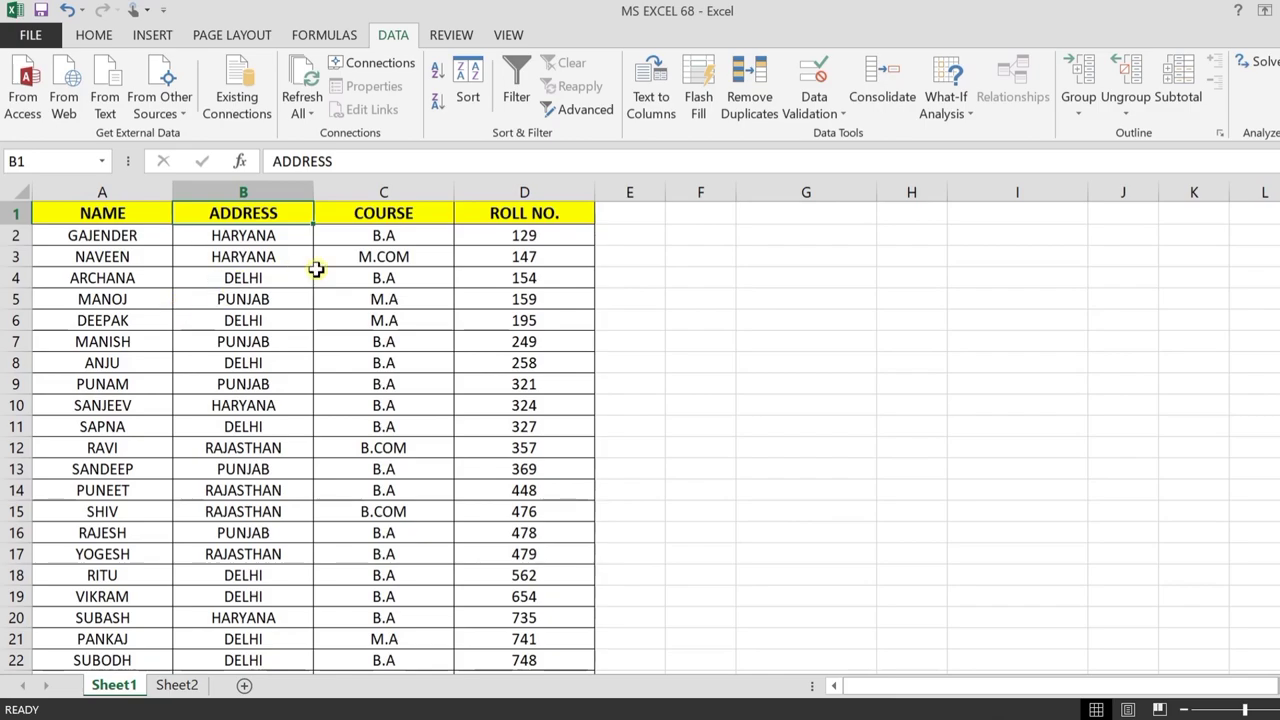
- Add filters to the ADDRESS and COURSE header cells, then switch them off again
left_click_drag(277, 213, 374, 215)
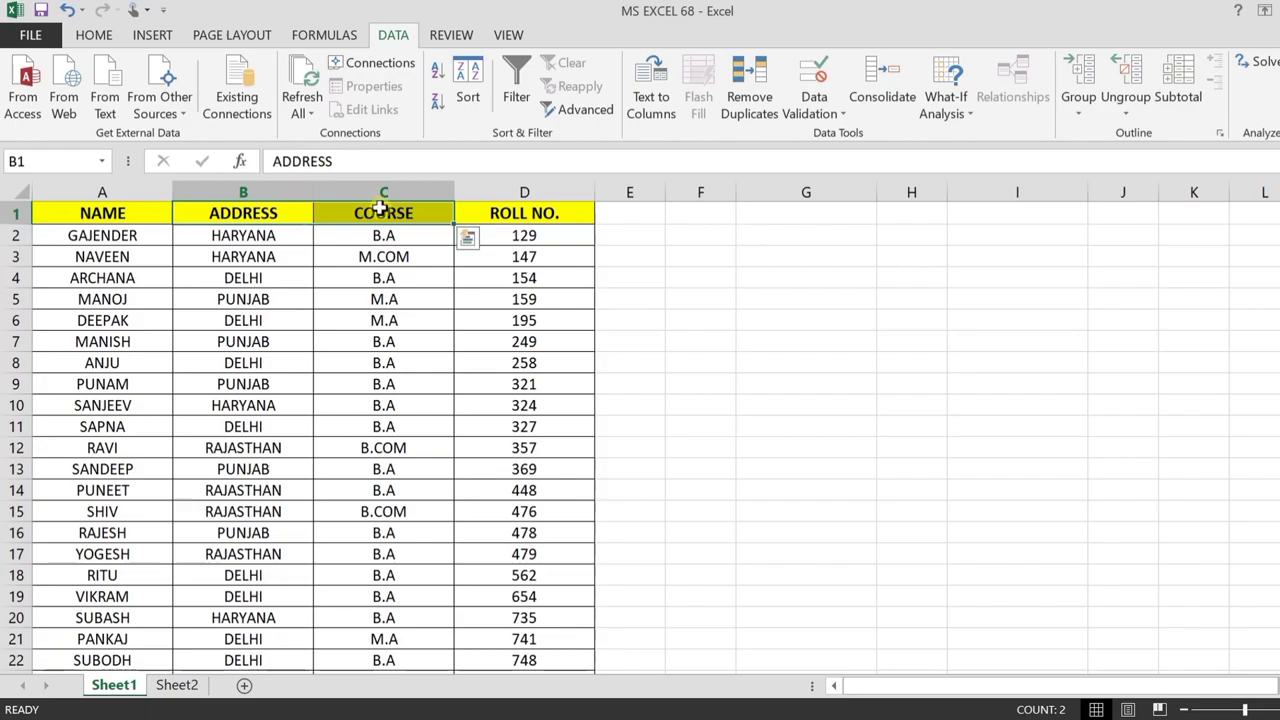
left_click(516, 88)
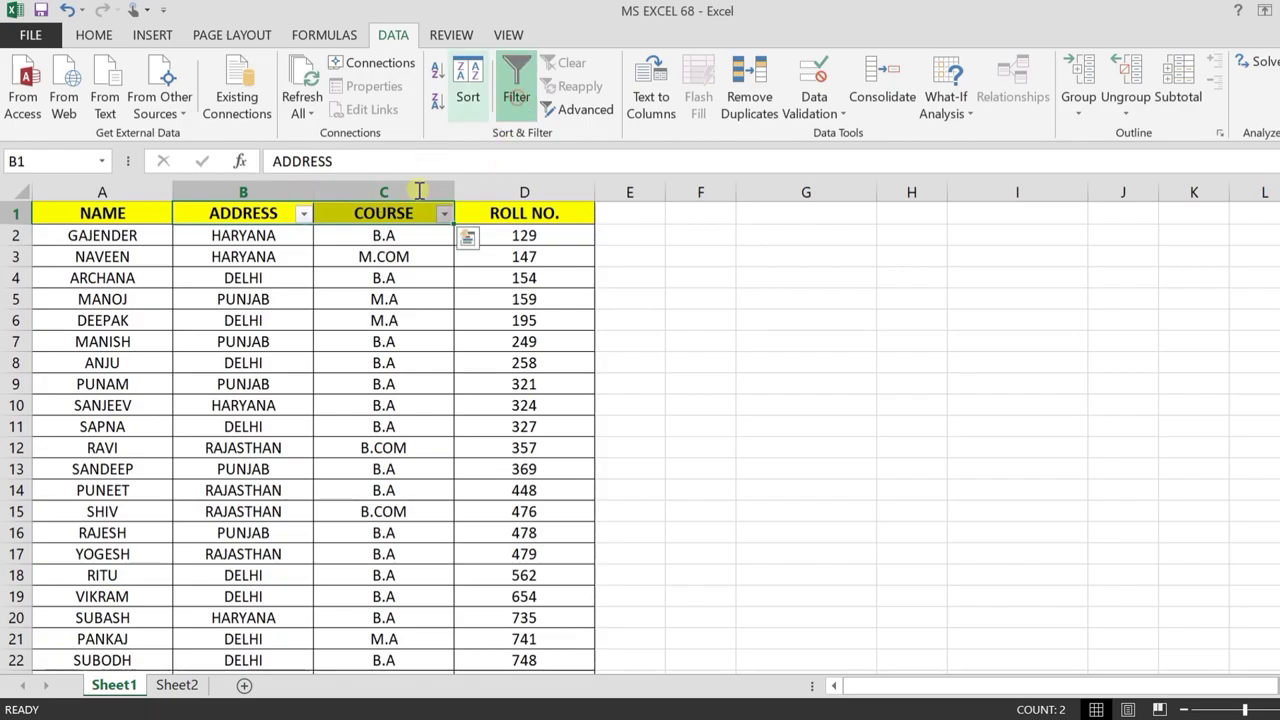
left_click(820, 350)
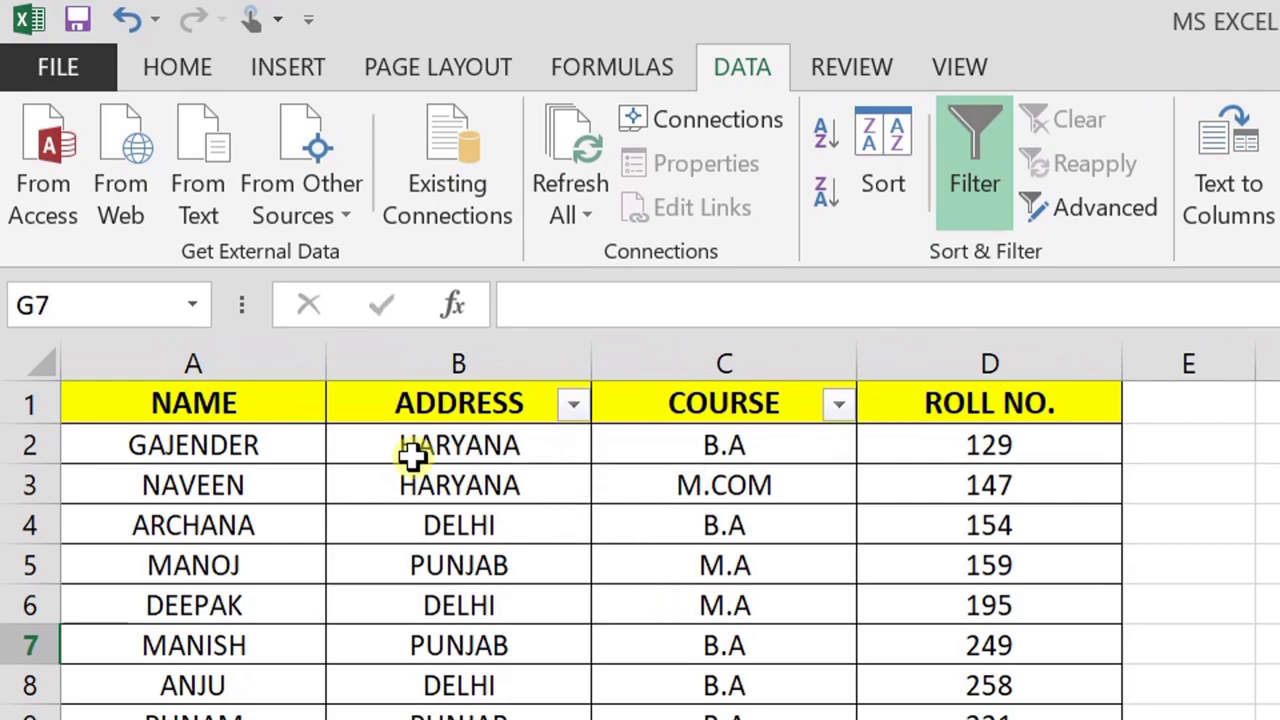
left_click_drag(440, 403, 694, 403)
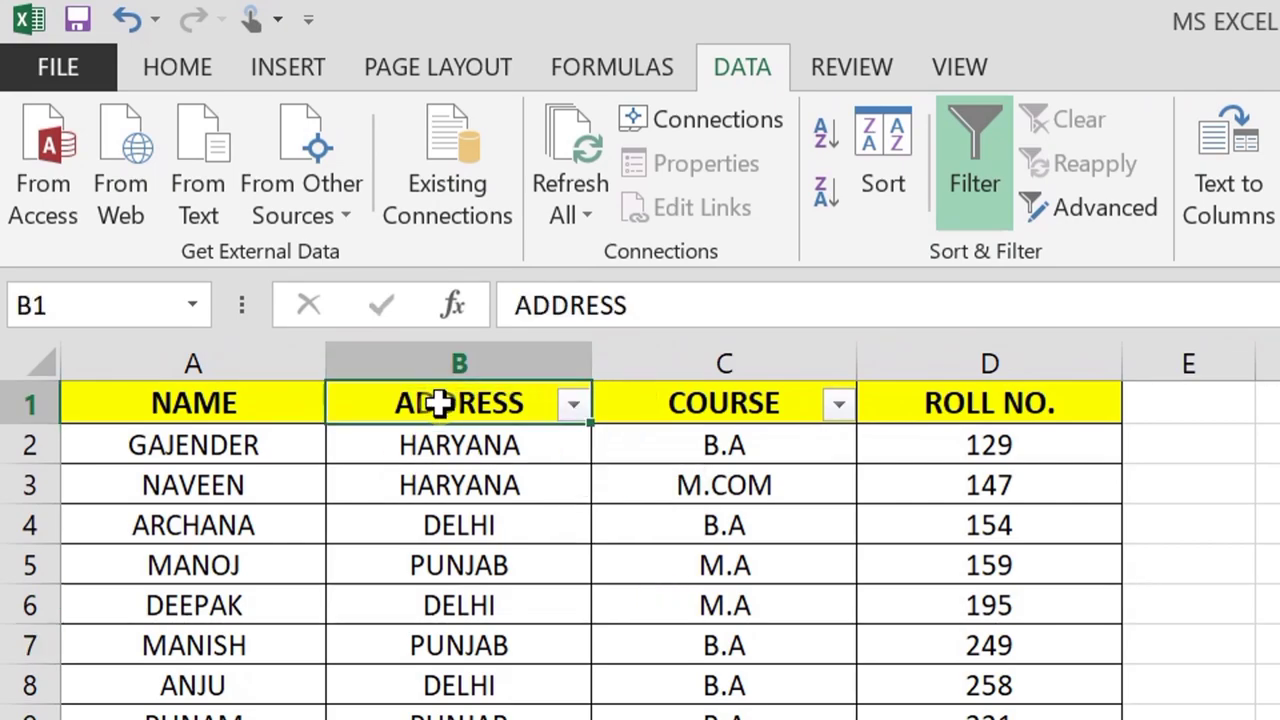
left_click(997, 195)
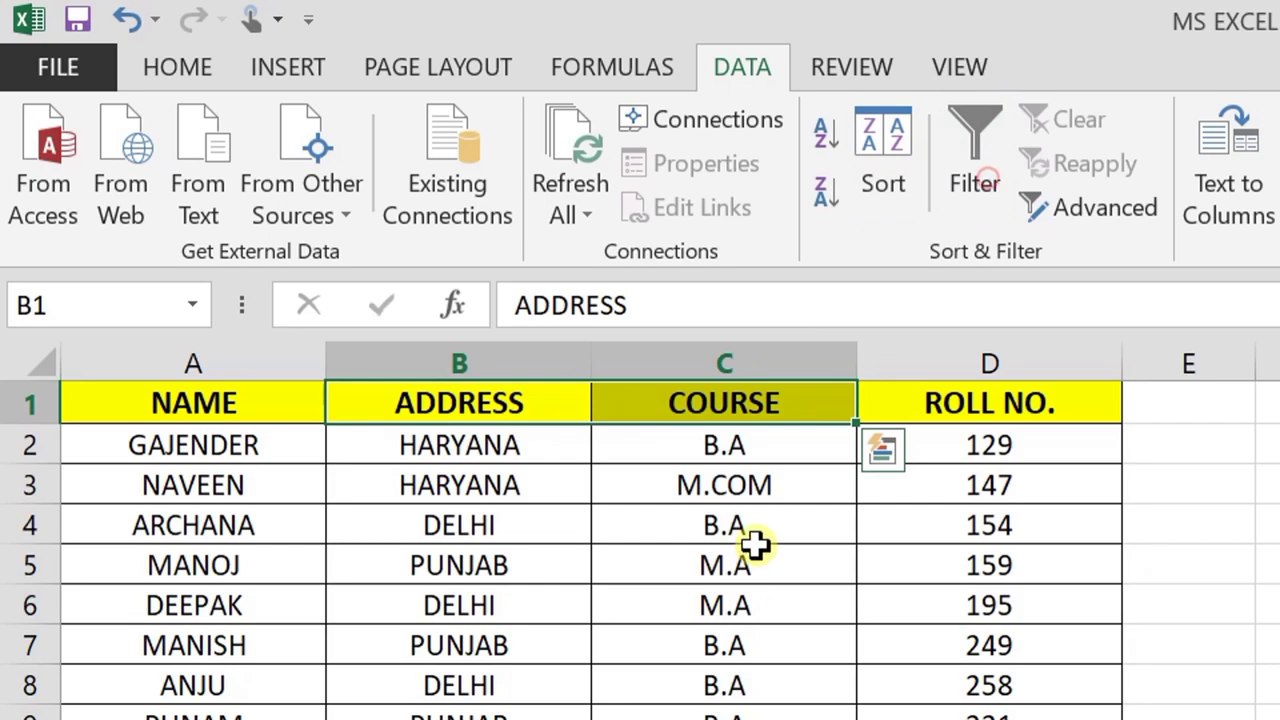
left_click(758, 560)
- Turn filtering on for the whole header row from cell B1, then off again
left_click(491, 401)
left_click(491, 398)
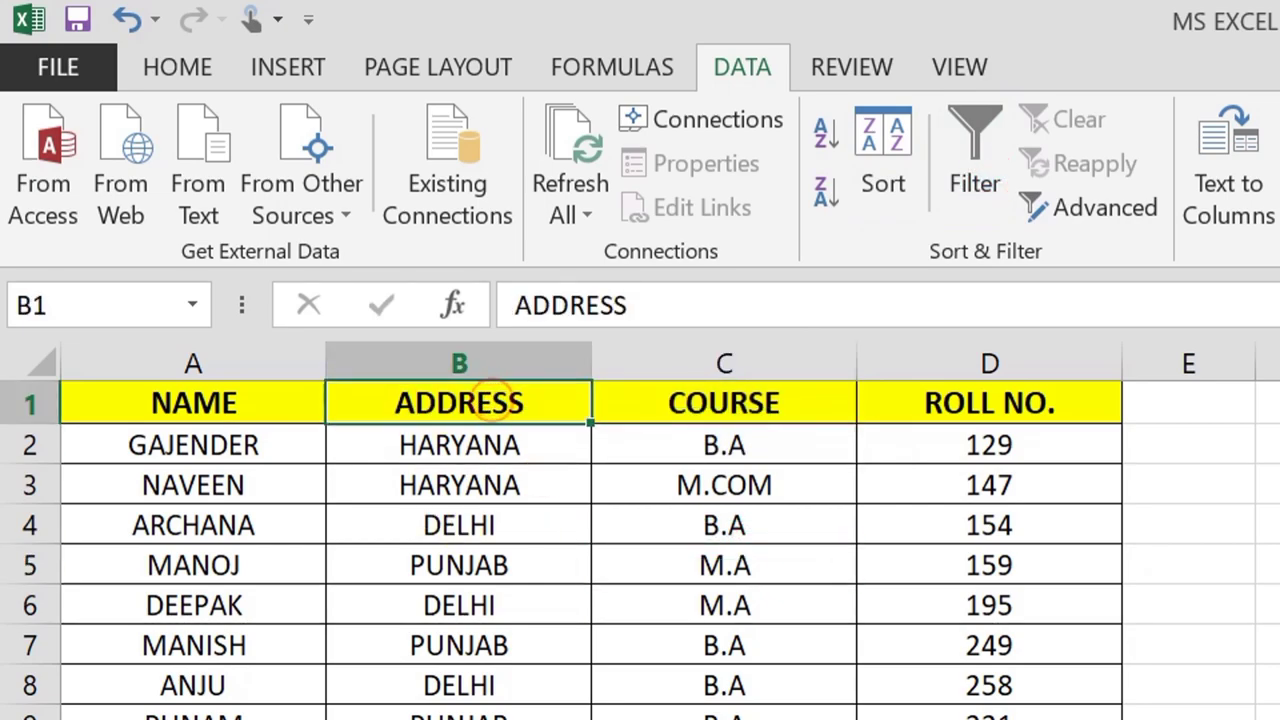
left_click(440, 402)
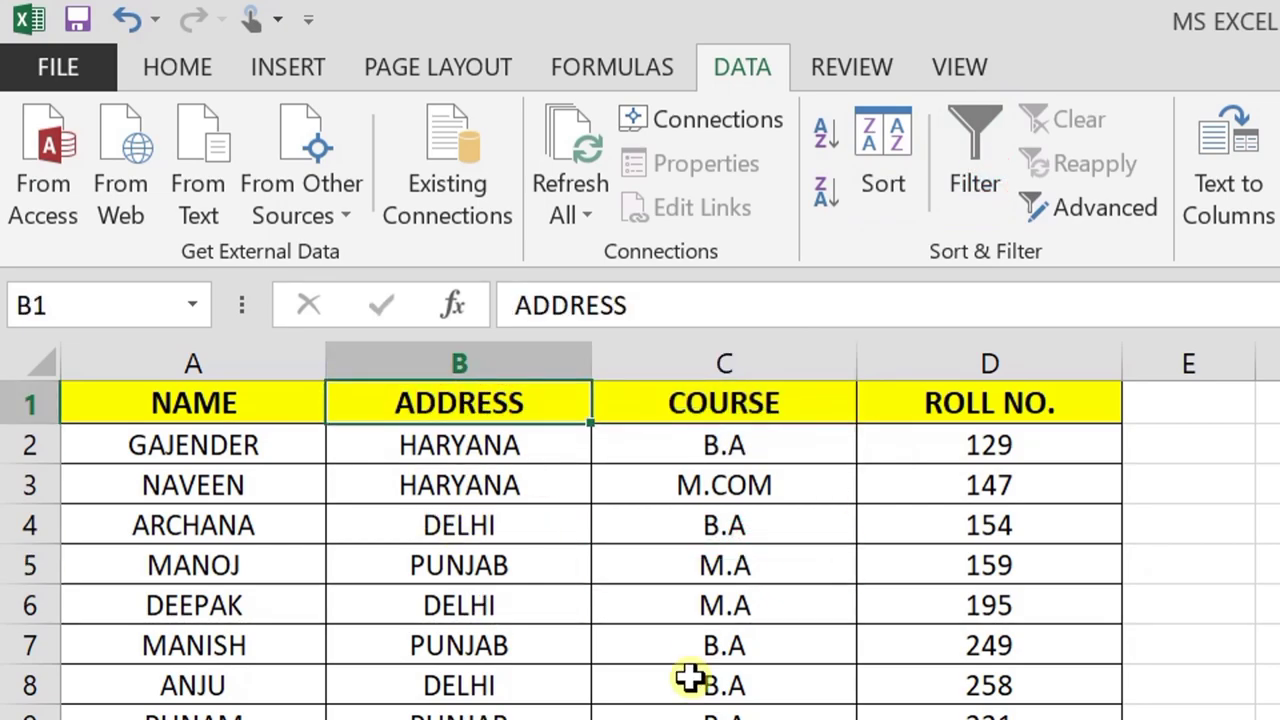
left_click(980, 177)
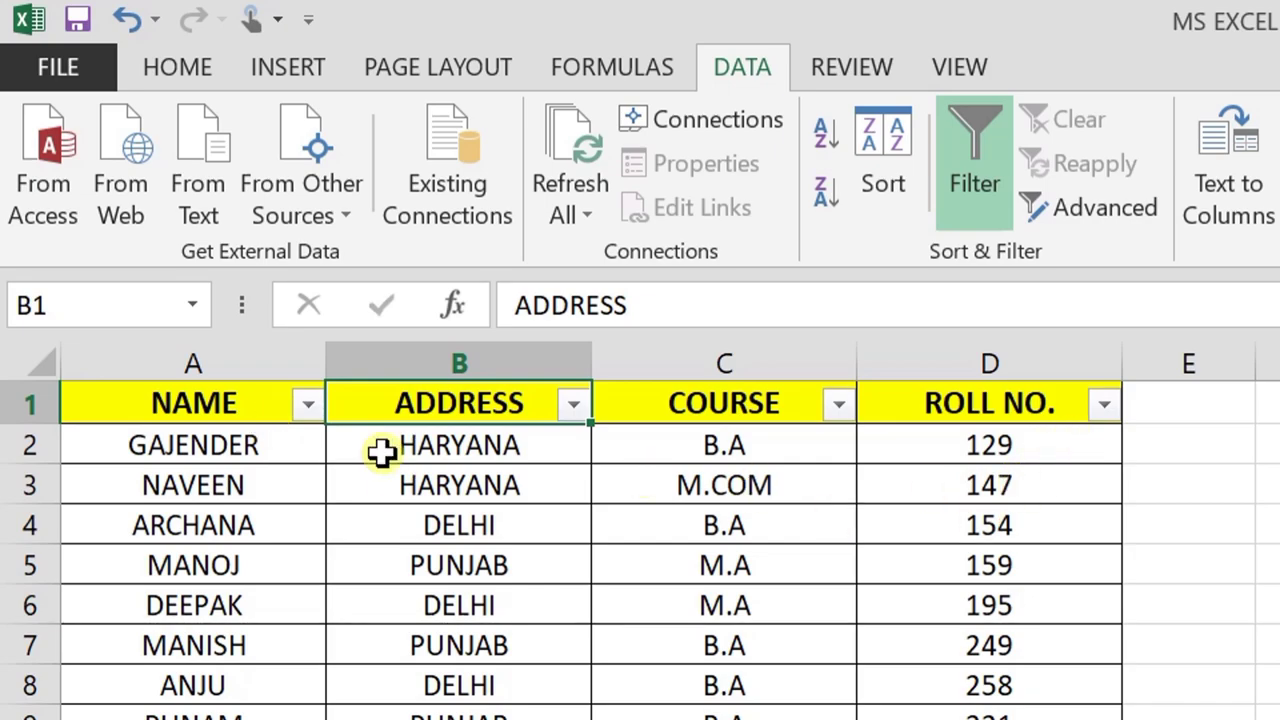
left_click(982, 215)
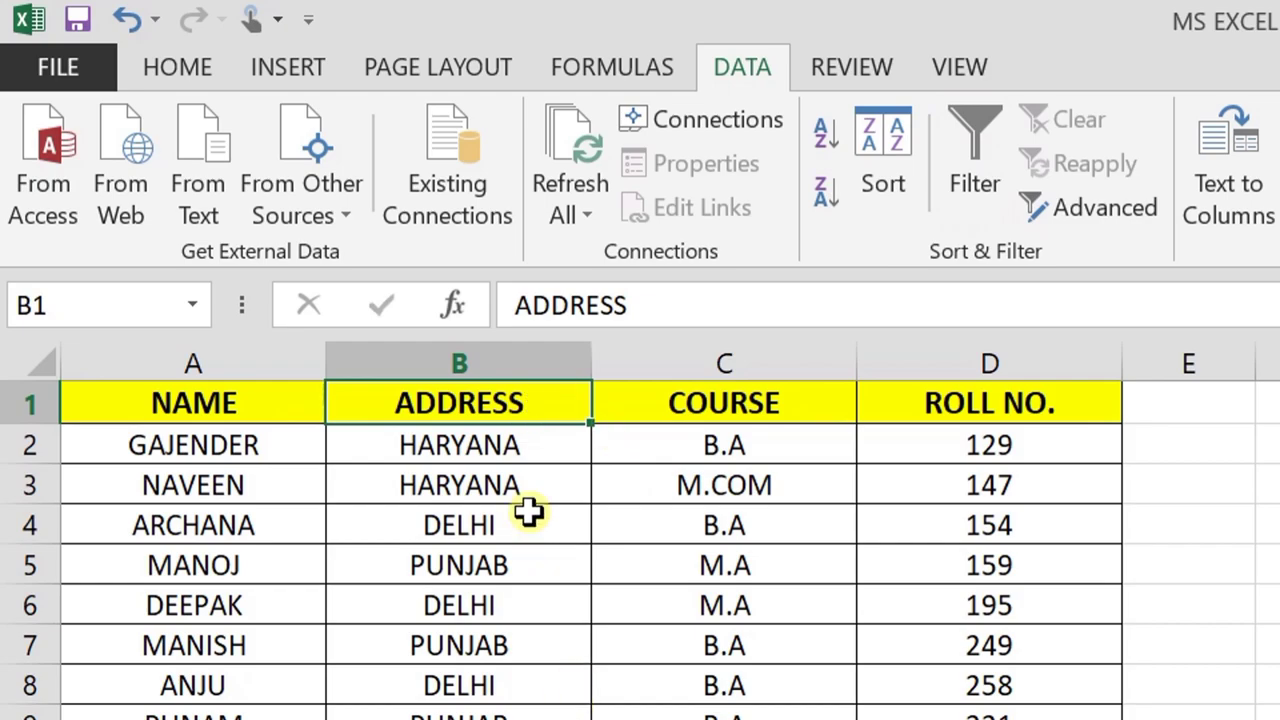
- Filter column B alone and undo it, then put filters on headers B1:C1 only
left_click(514, 360)
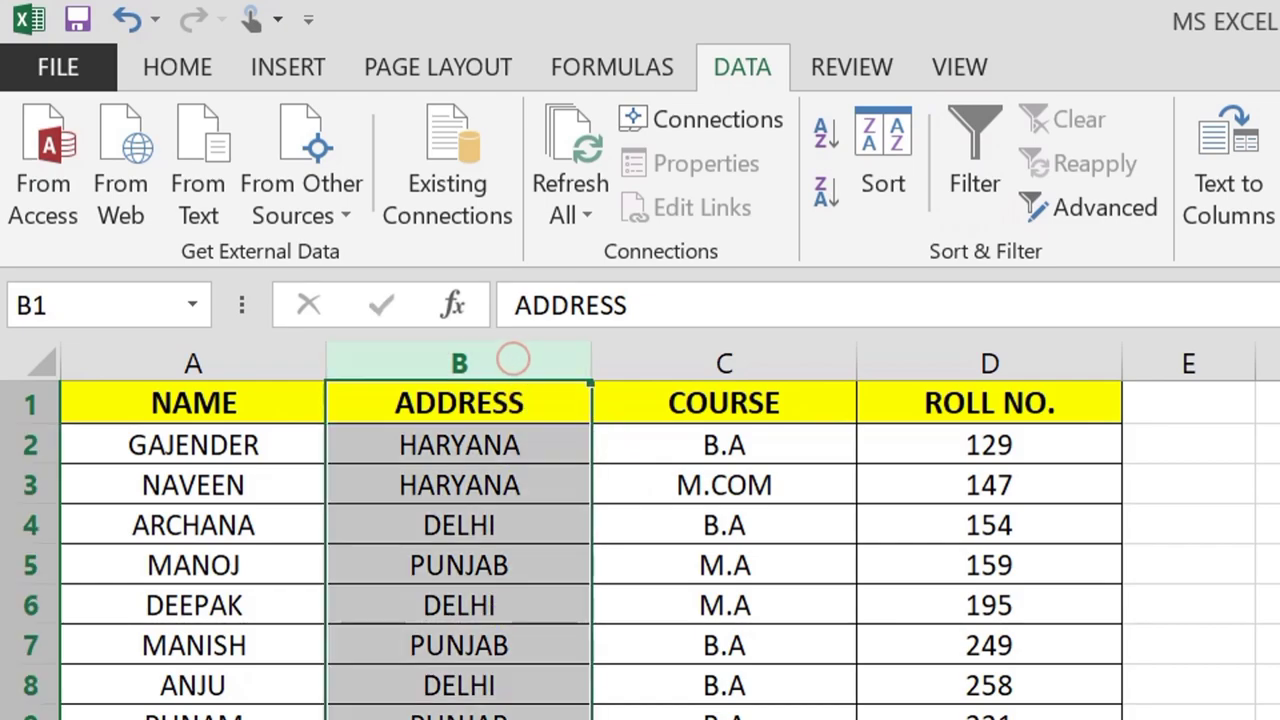
left_click(467, 357)
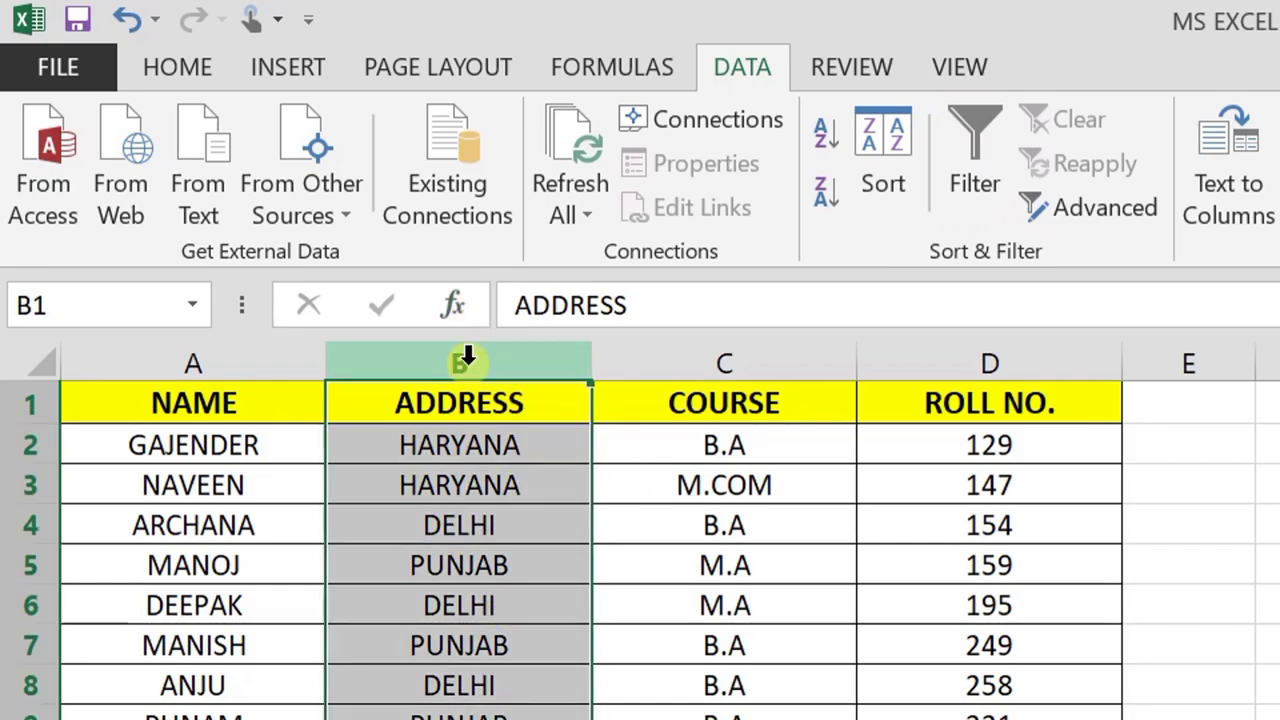
left_click(970, 160)
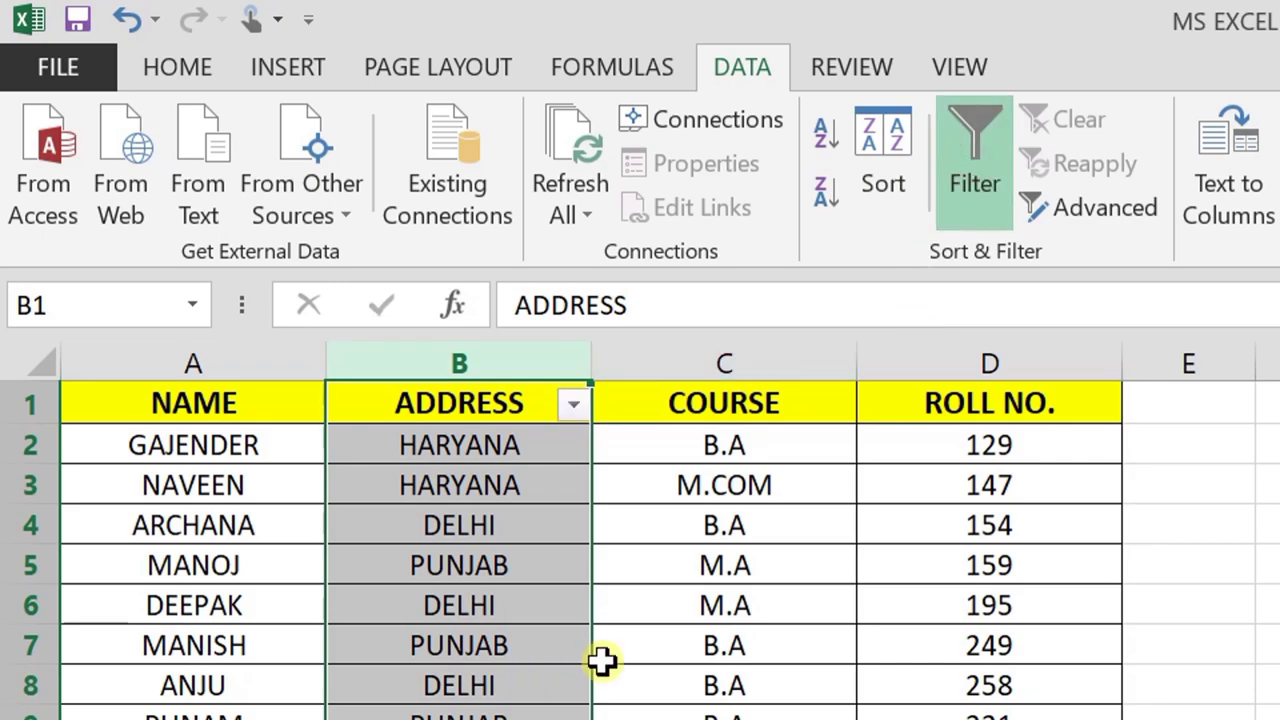
key("ctrl+z")
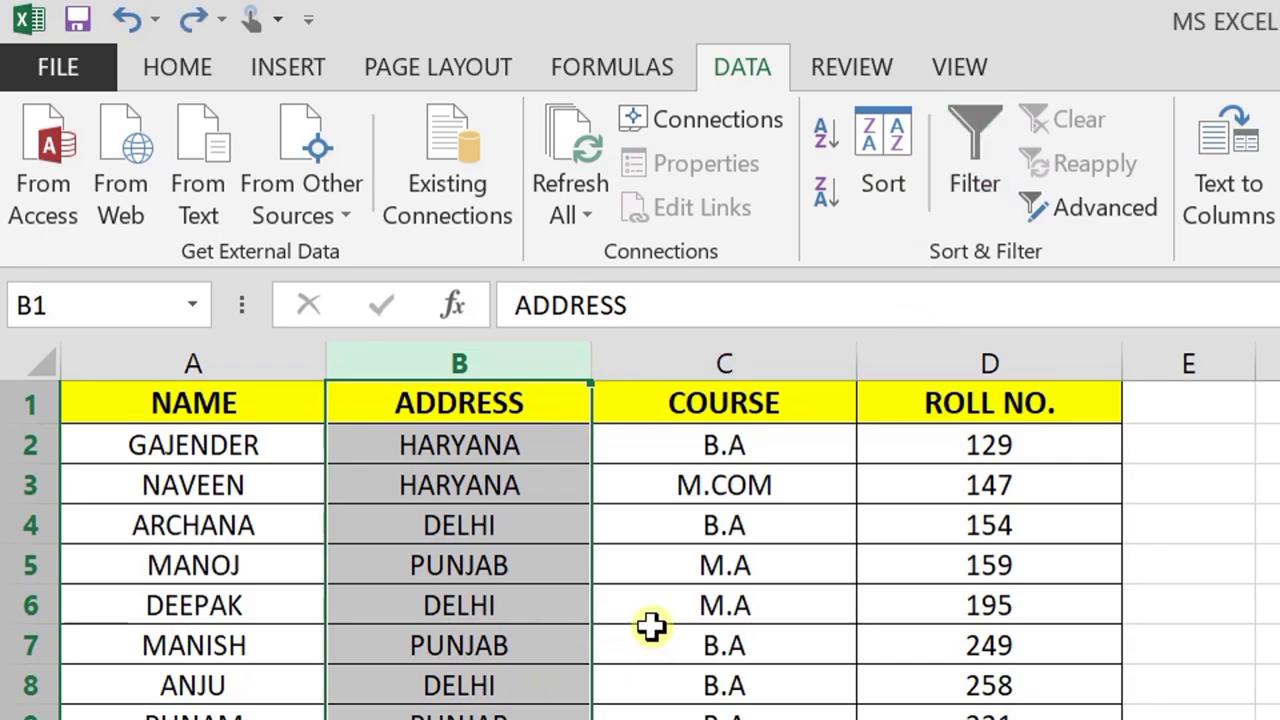
left_click(648, 512)
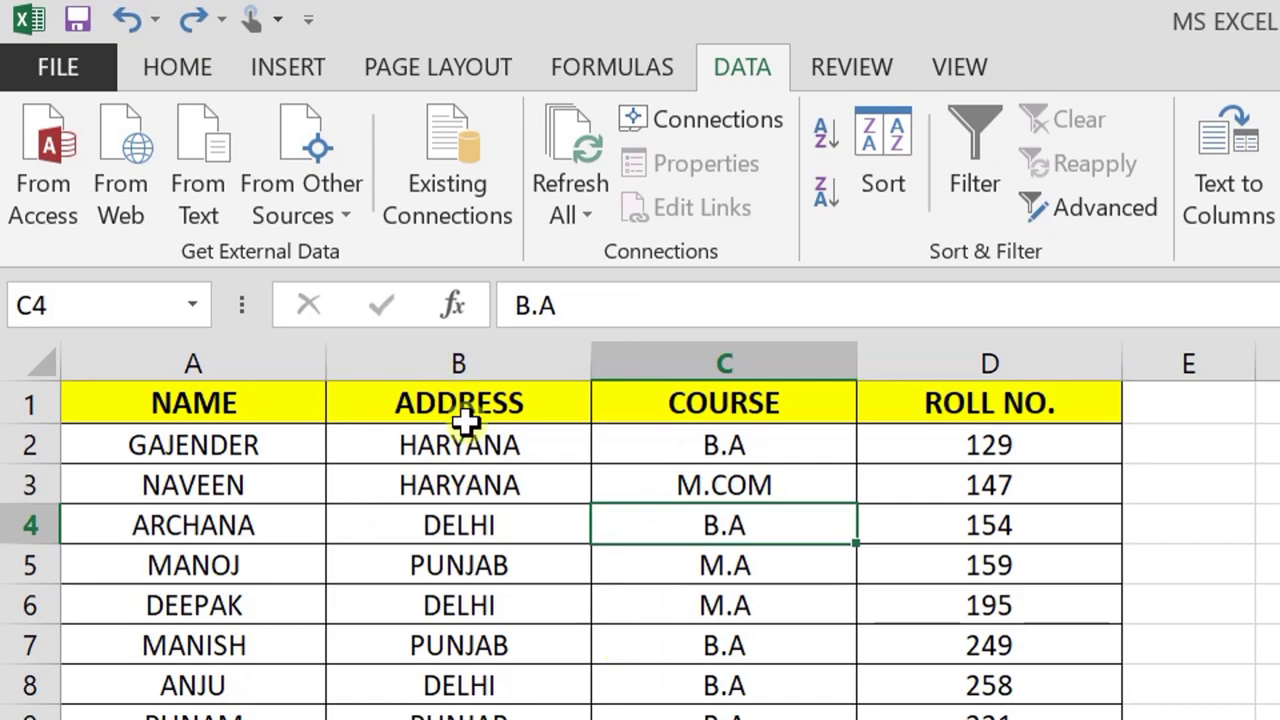
left_click_drag(505, 403, 672, 401)
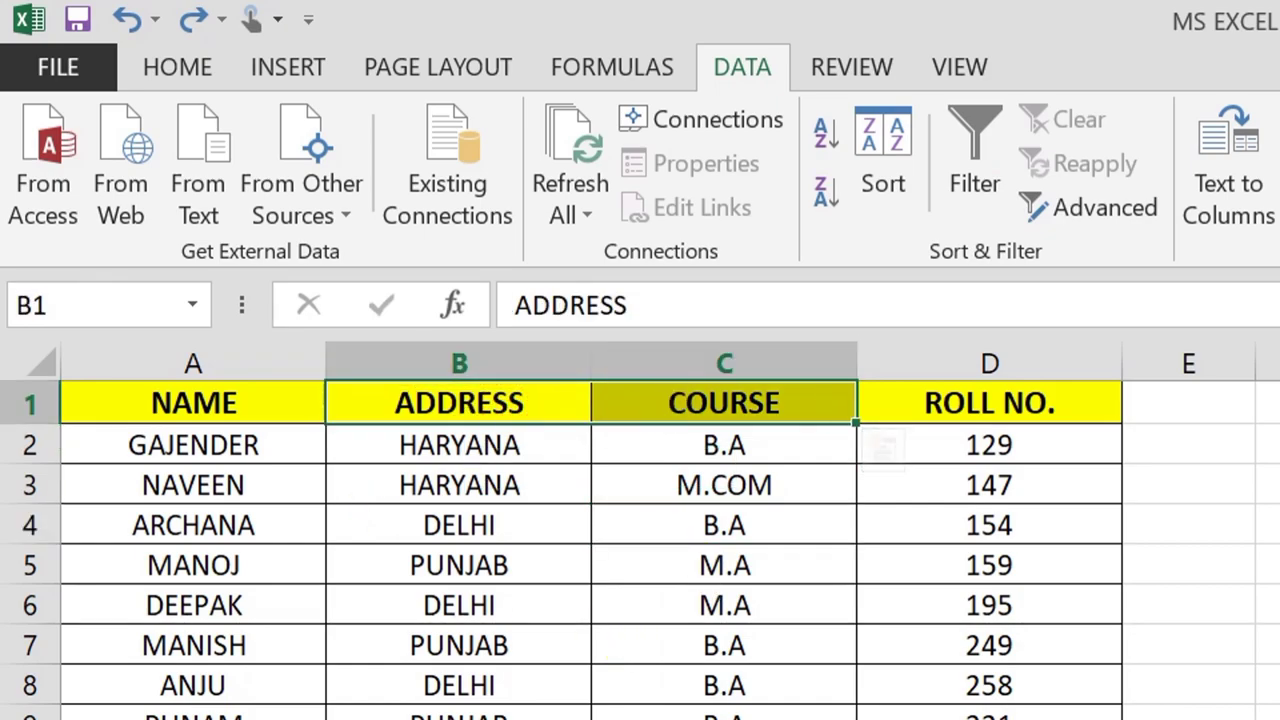
left_click(978, 148)
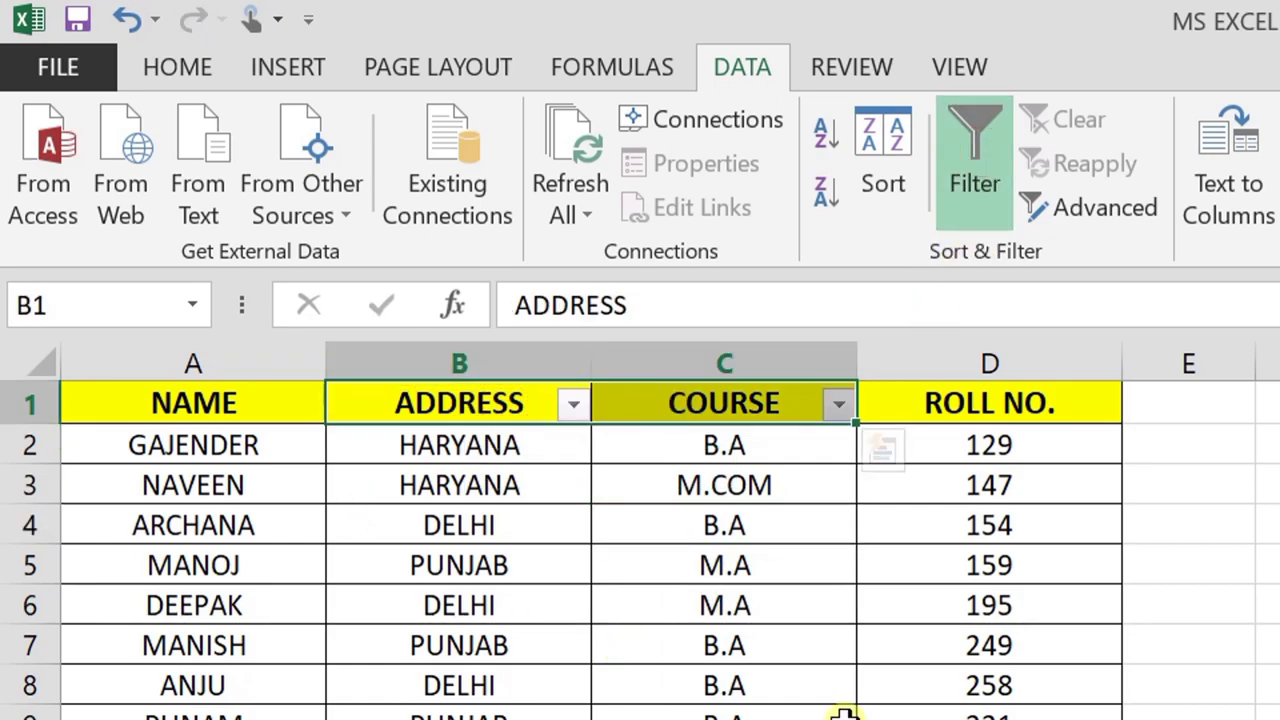
left_click(691, 609)
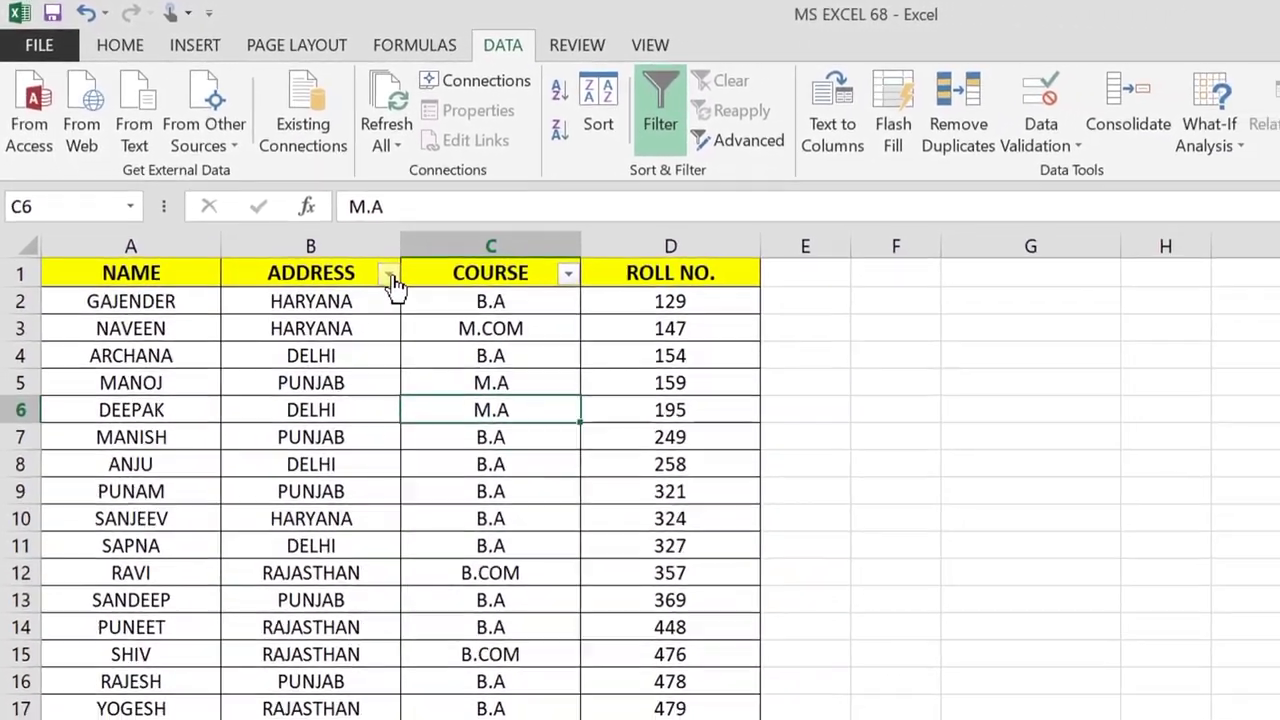
left_click(530, 375)
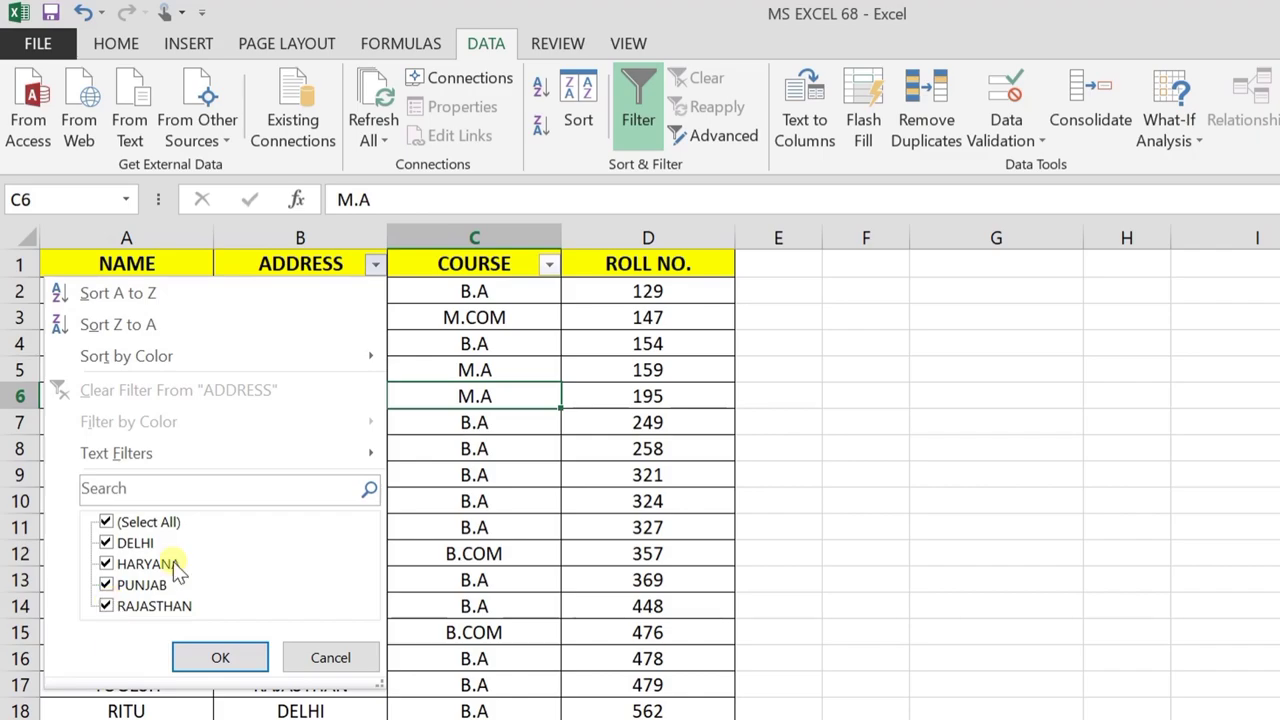
left_click(106, 522)
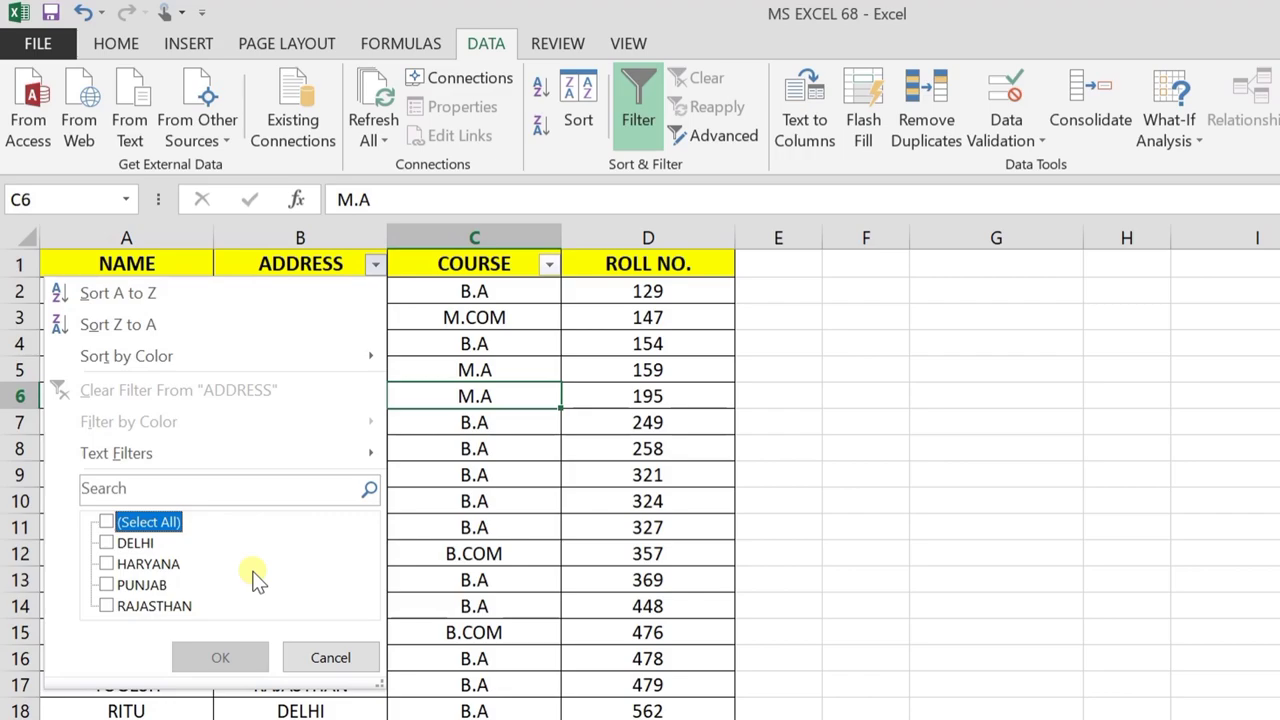
left_click(106, 543)
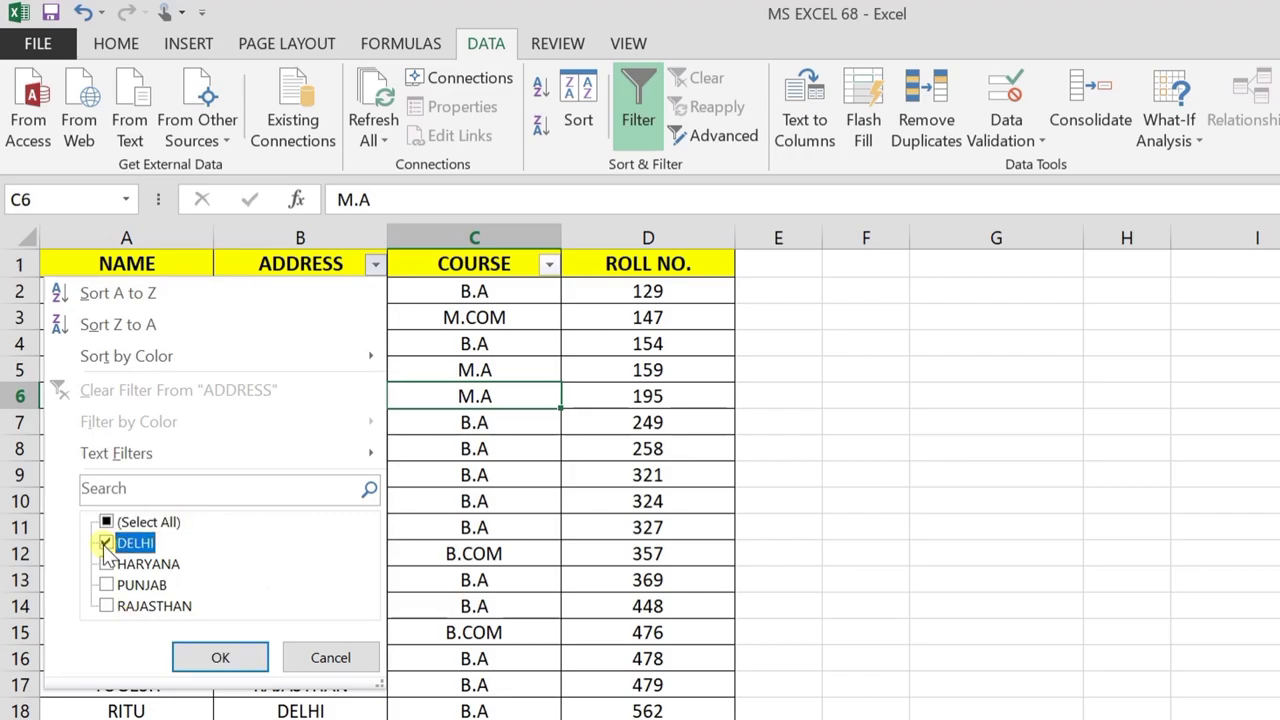
left_click(220, 655)
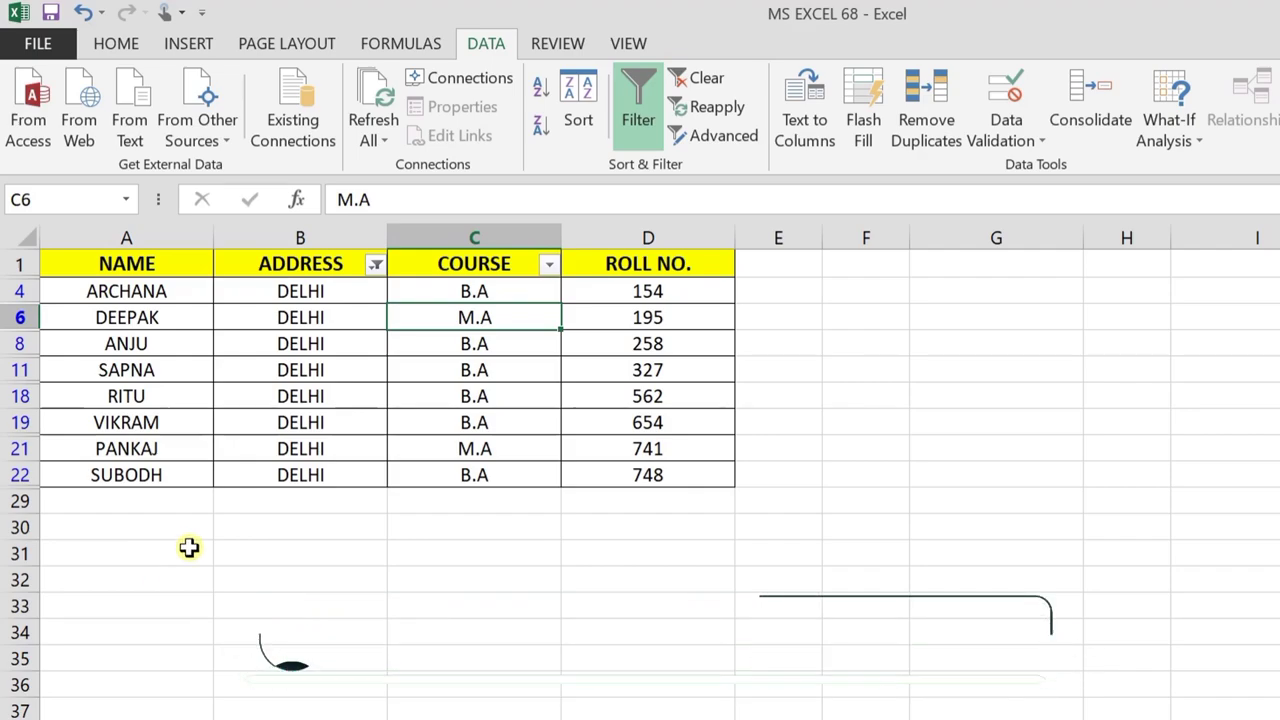
left_click(700, 80)
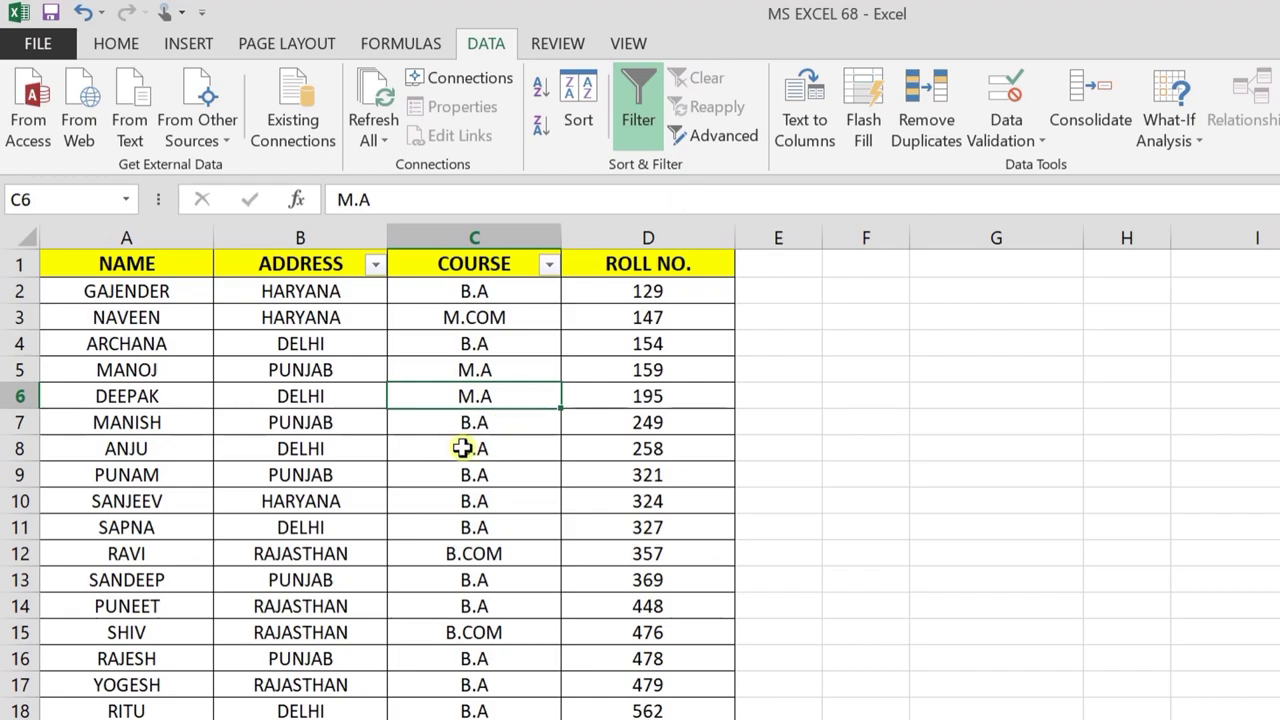
left_click(480, 262)
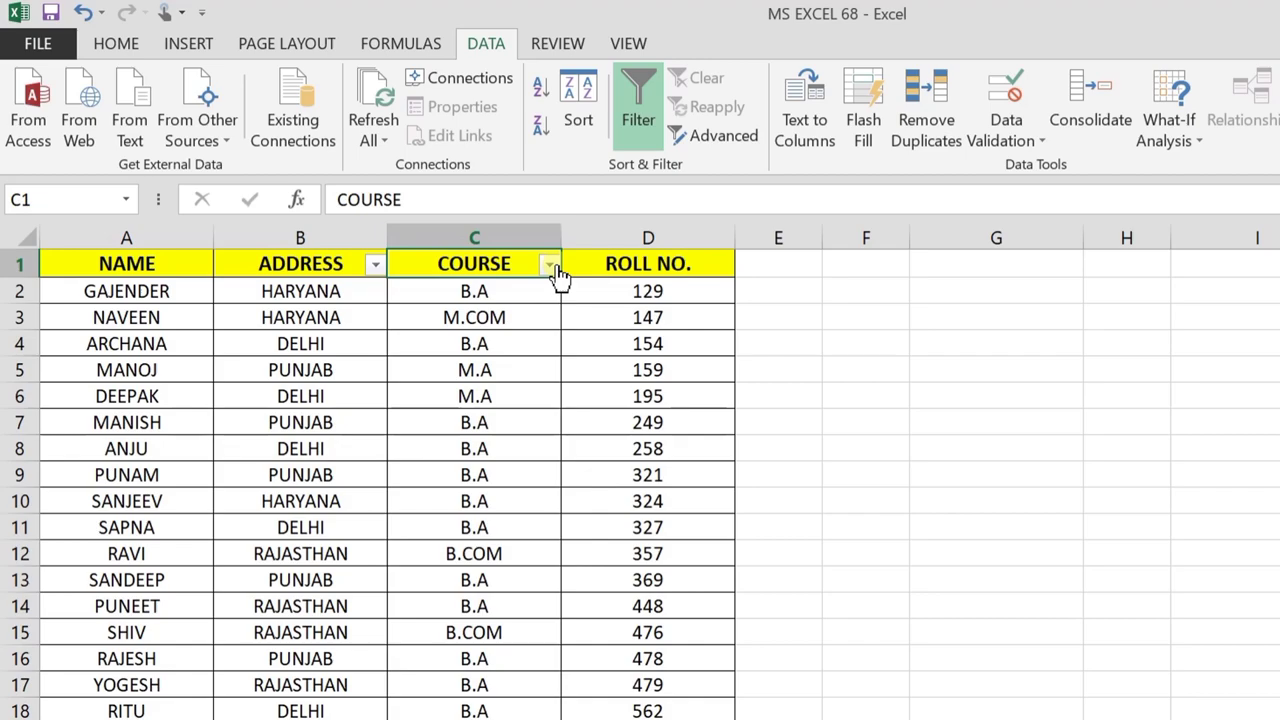
left_click(549, 264)
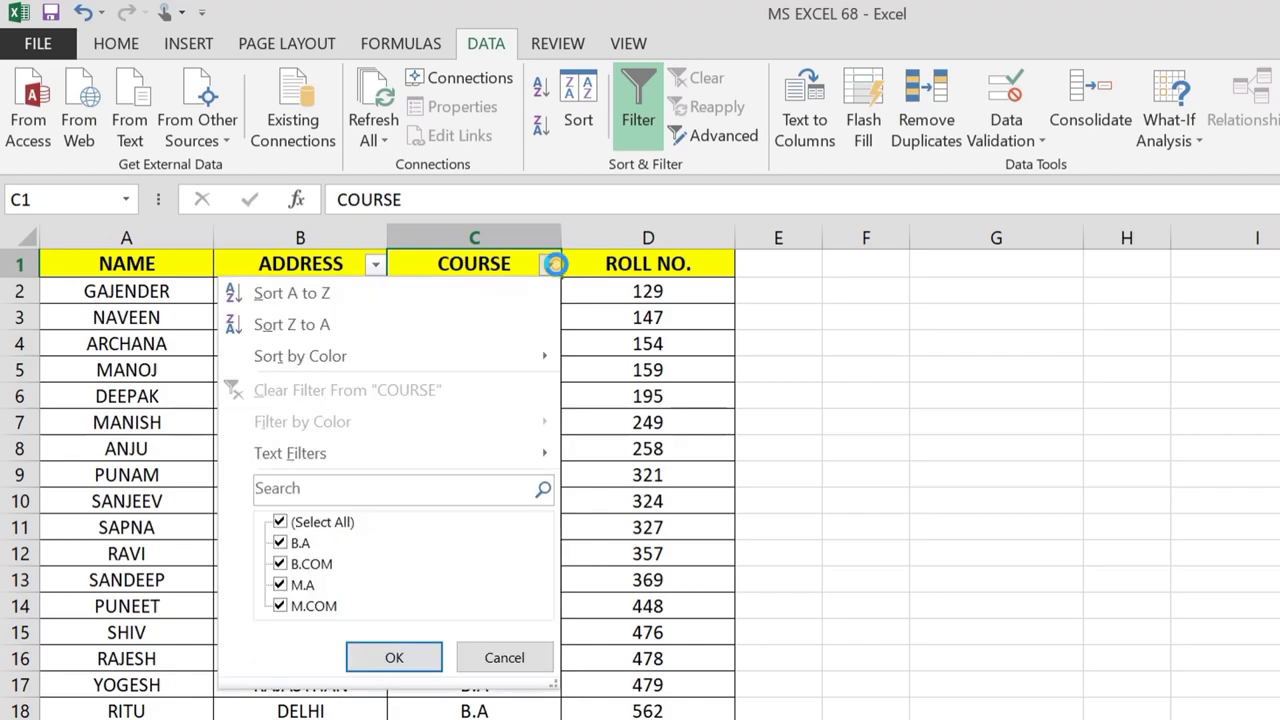
left_click(279, 521)
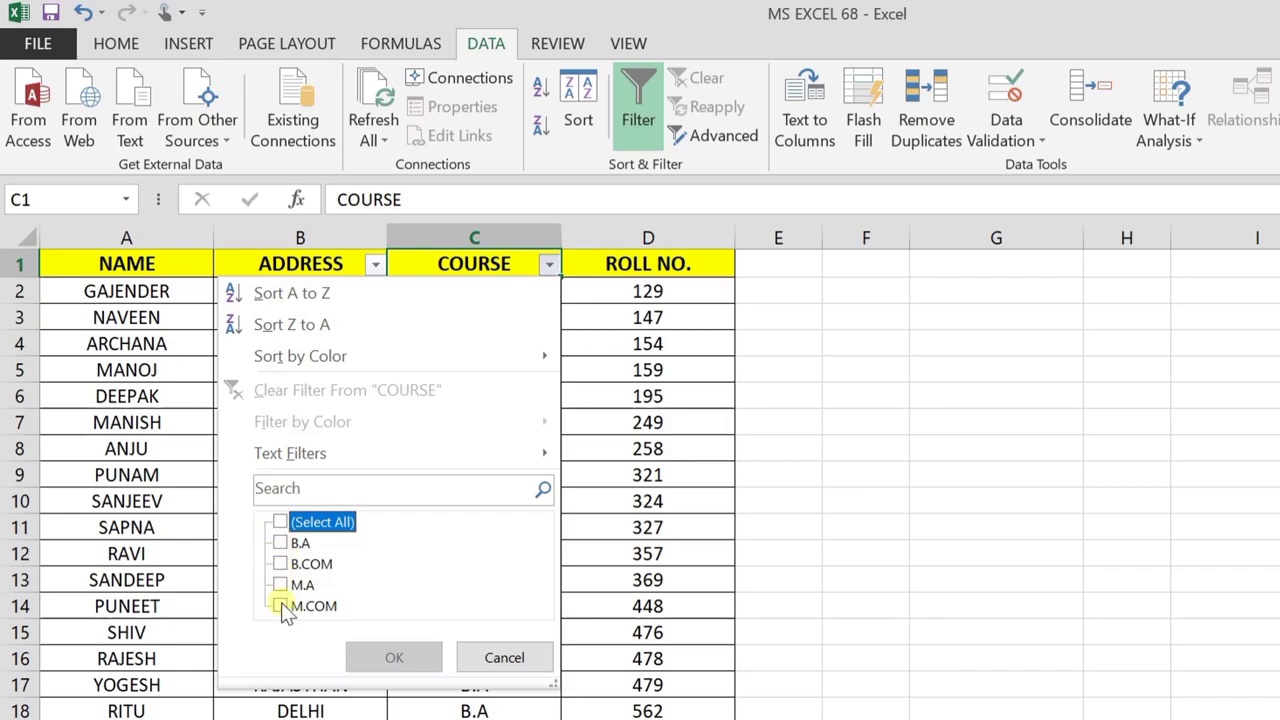
left_click(280, 542)
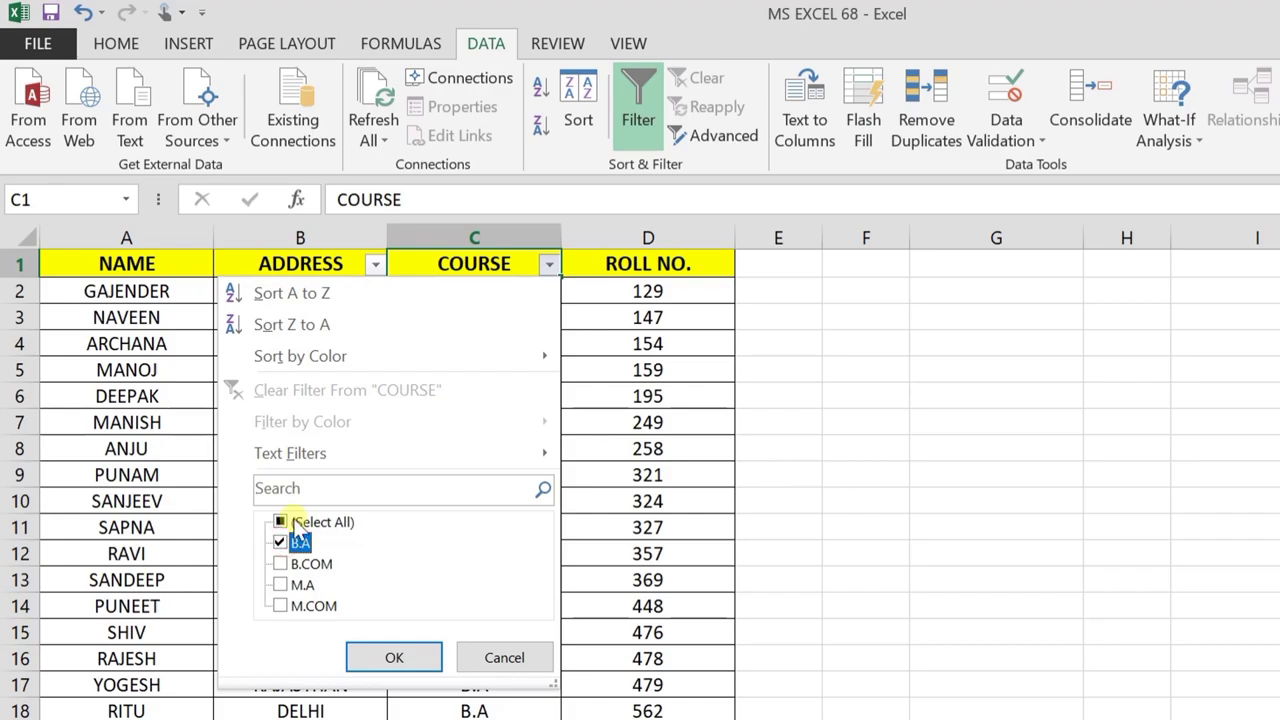
left_click(392, 658)
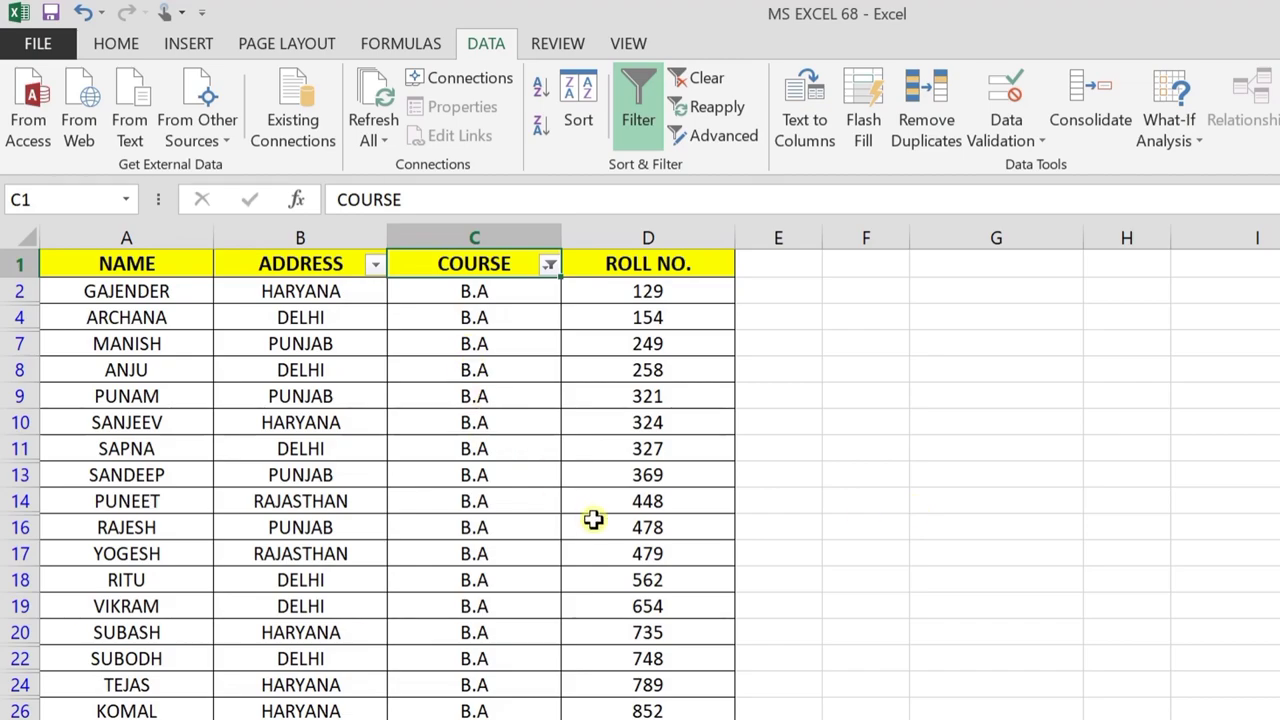
left_click(703, 86)
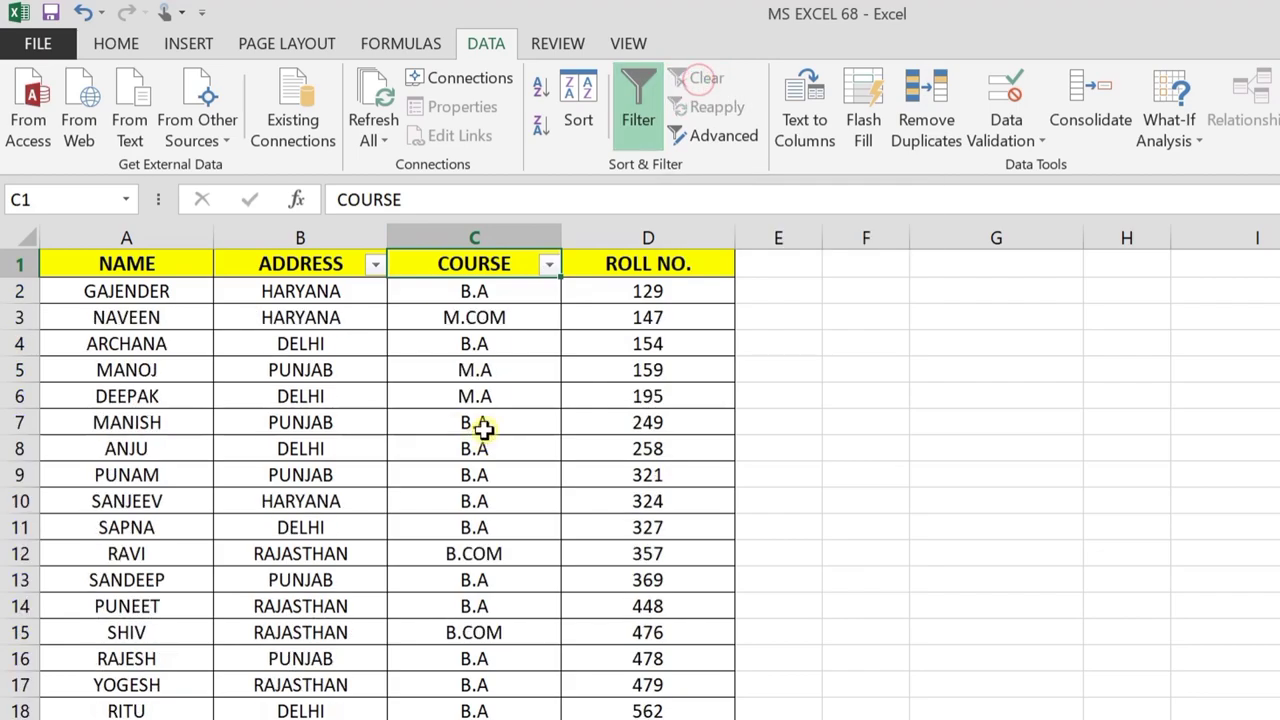
- Filter ADDRESS to show only DELHI rows, then clear the filter to show every row
scroll(483, 430, "down", 4)
scroll(480, 435, "up", 4)
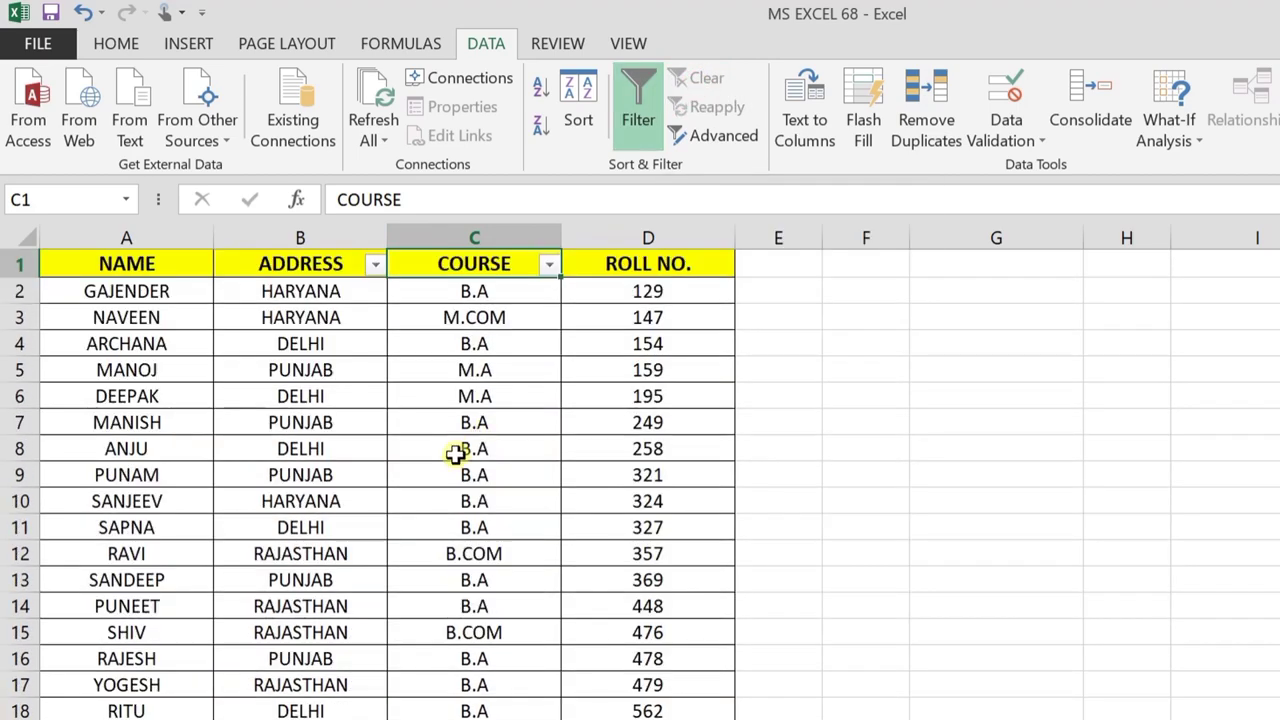
left_click(374, 265)
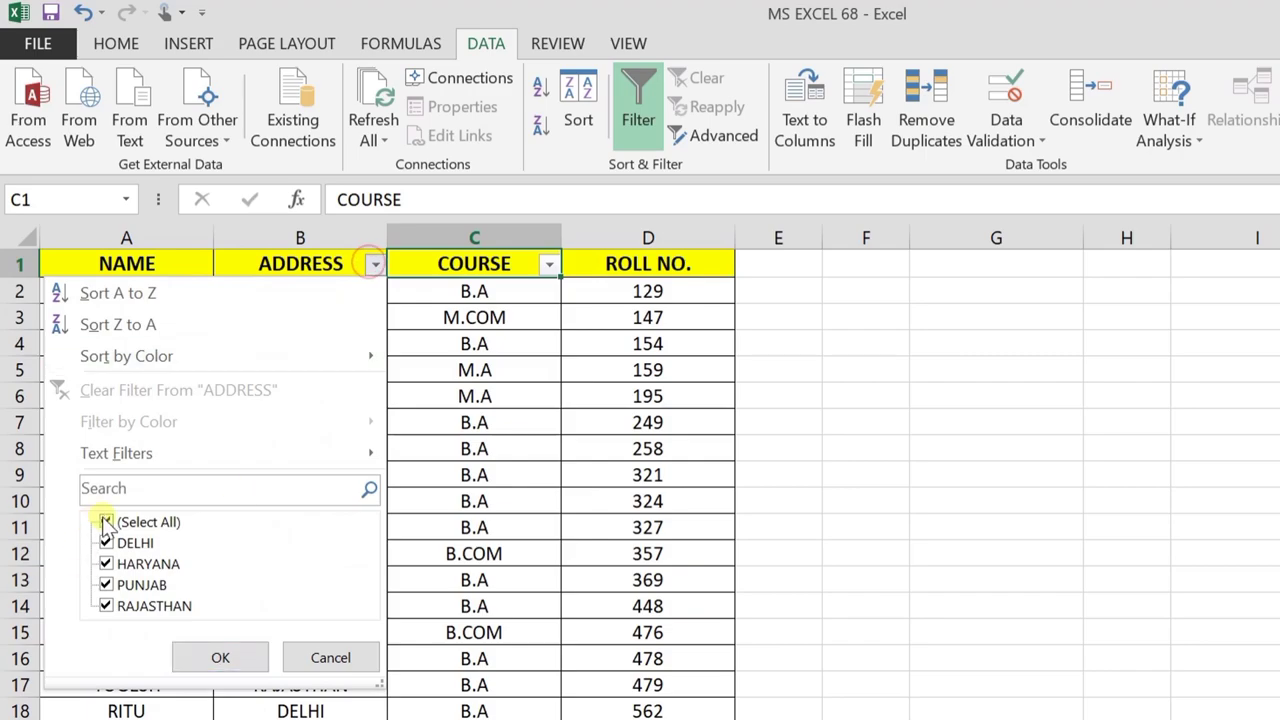
left_click(105, 521)
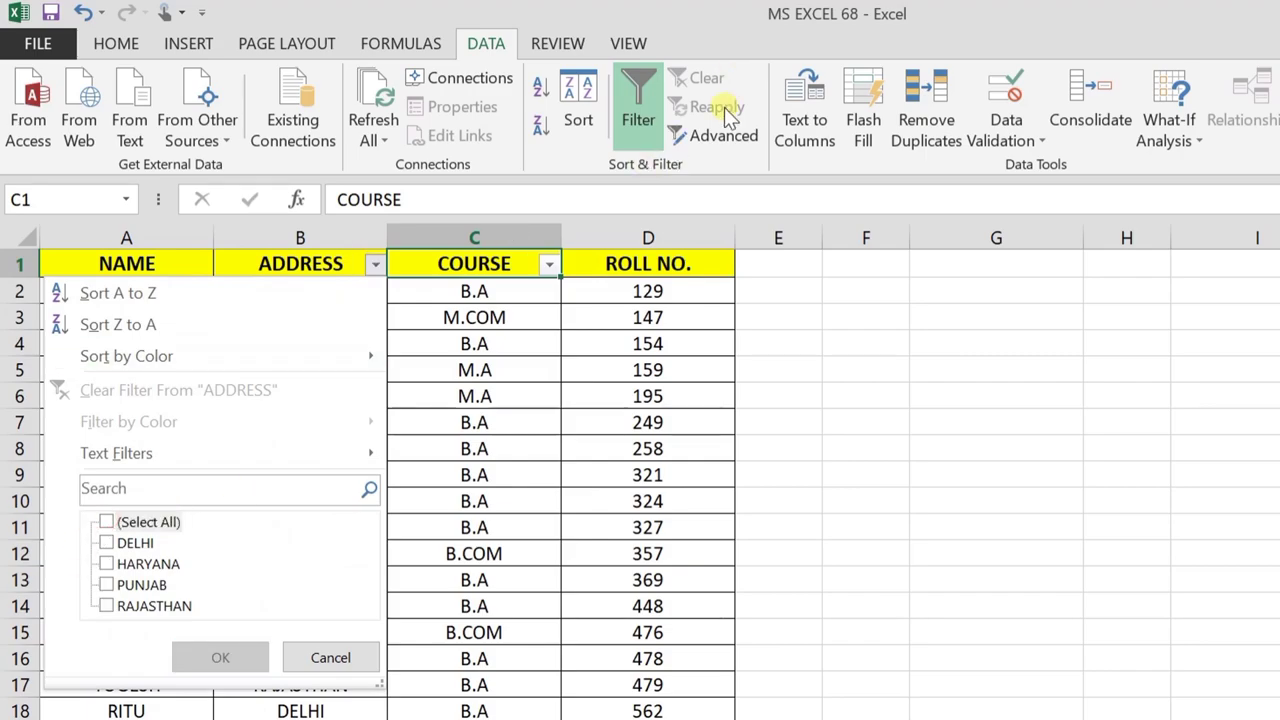
left_click(105, 542)
left_click(218, 657)
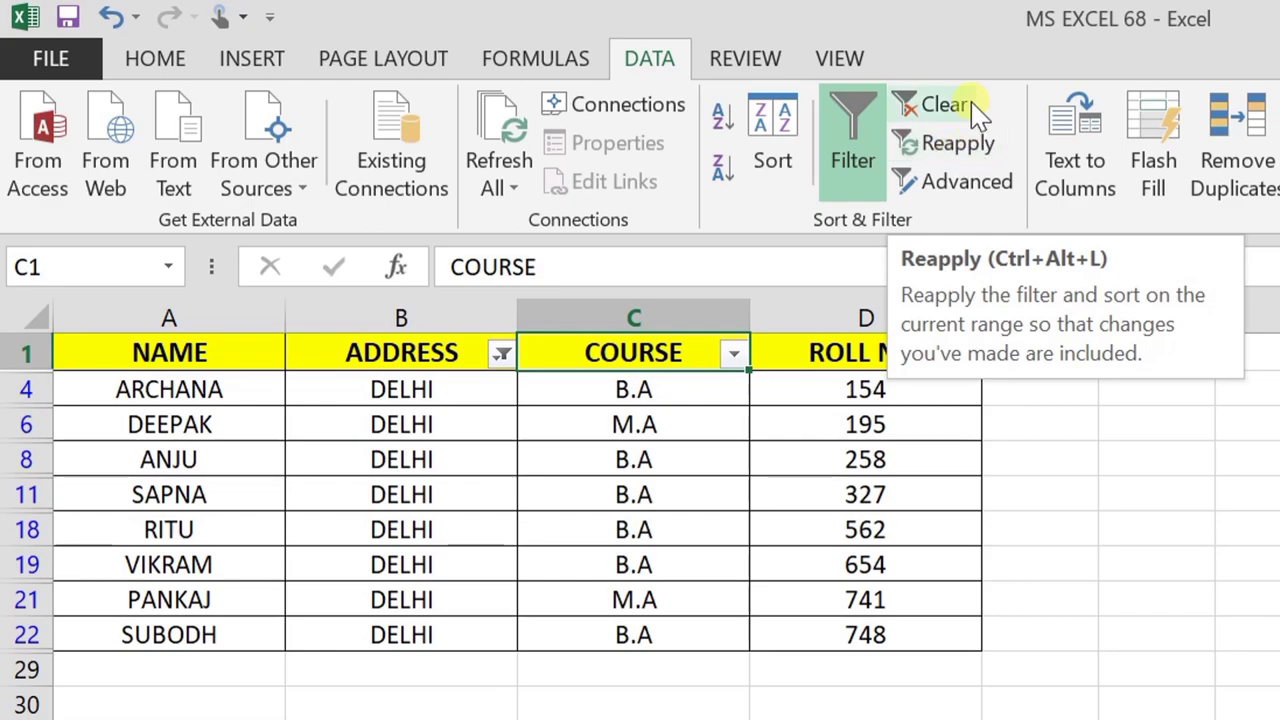
left_click(918, 106)
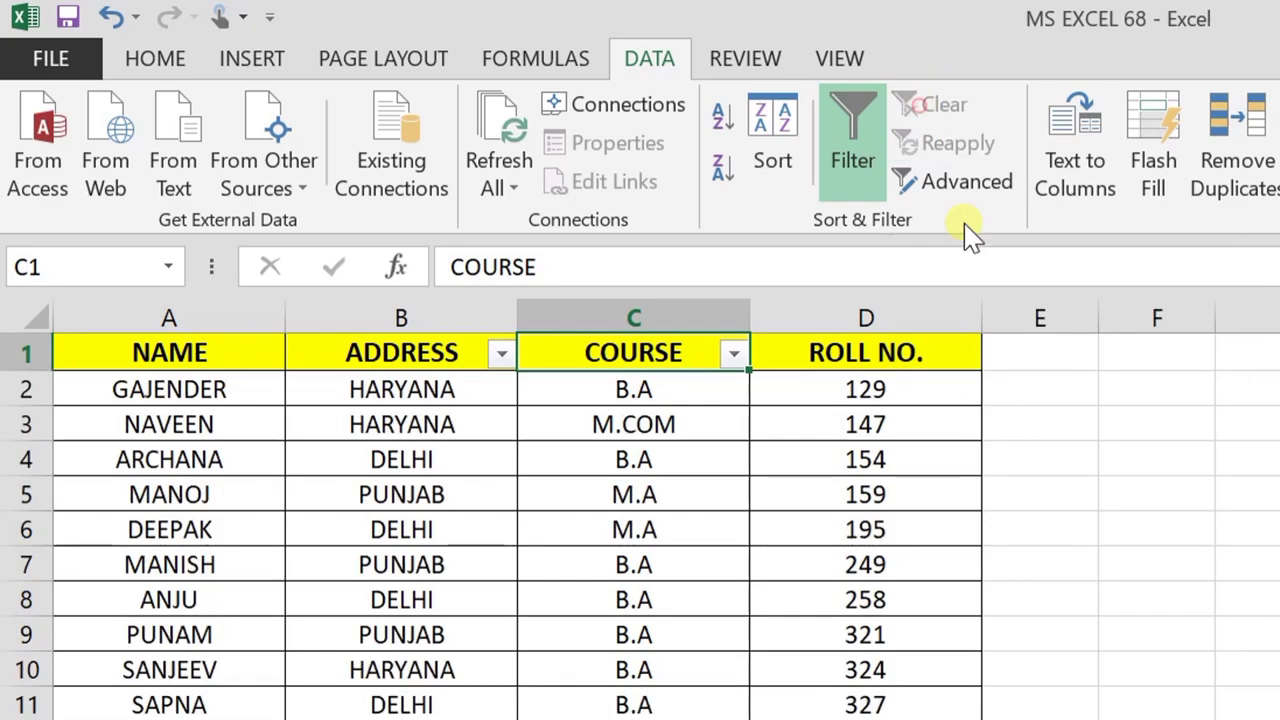
- Filter ADDRESS to DELHI again, leaving eight students shown, and select cell B8
left_click(500, 355)
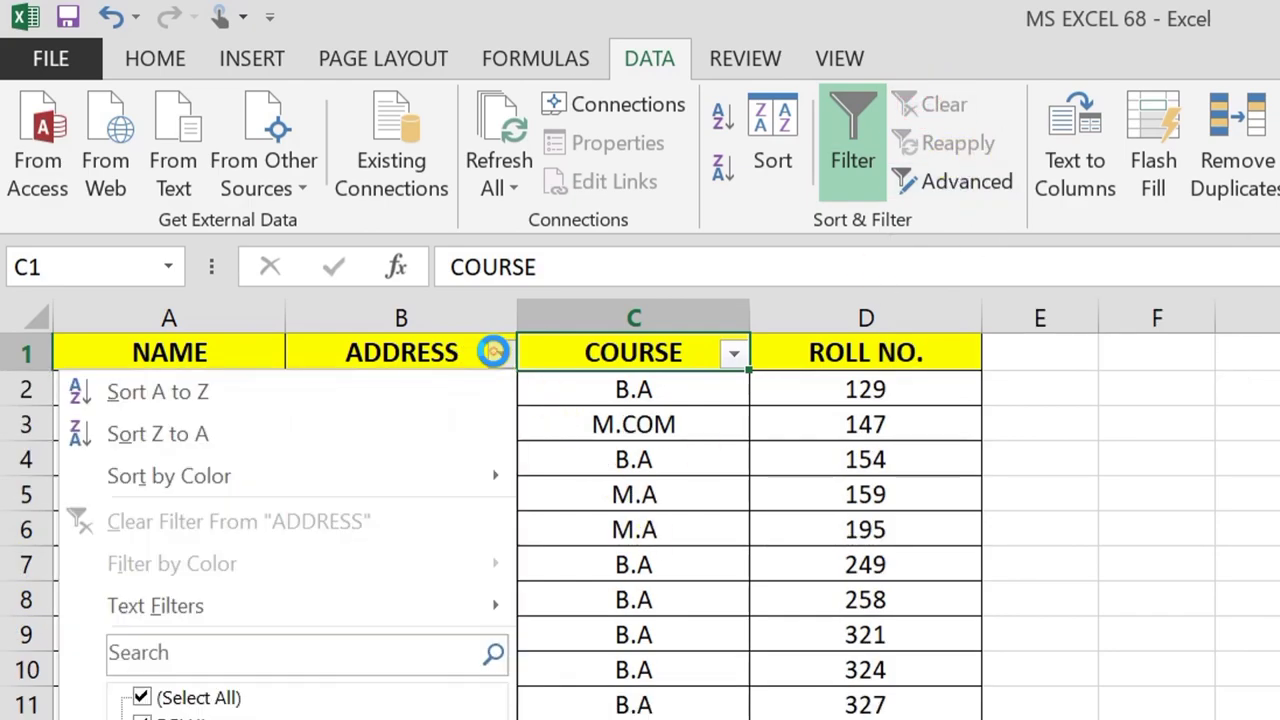
left_click(142, 697)
left_click(180, 715)
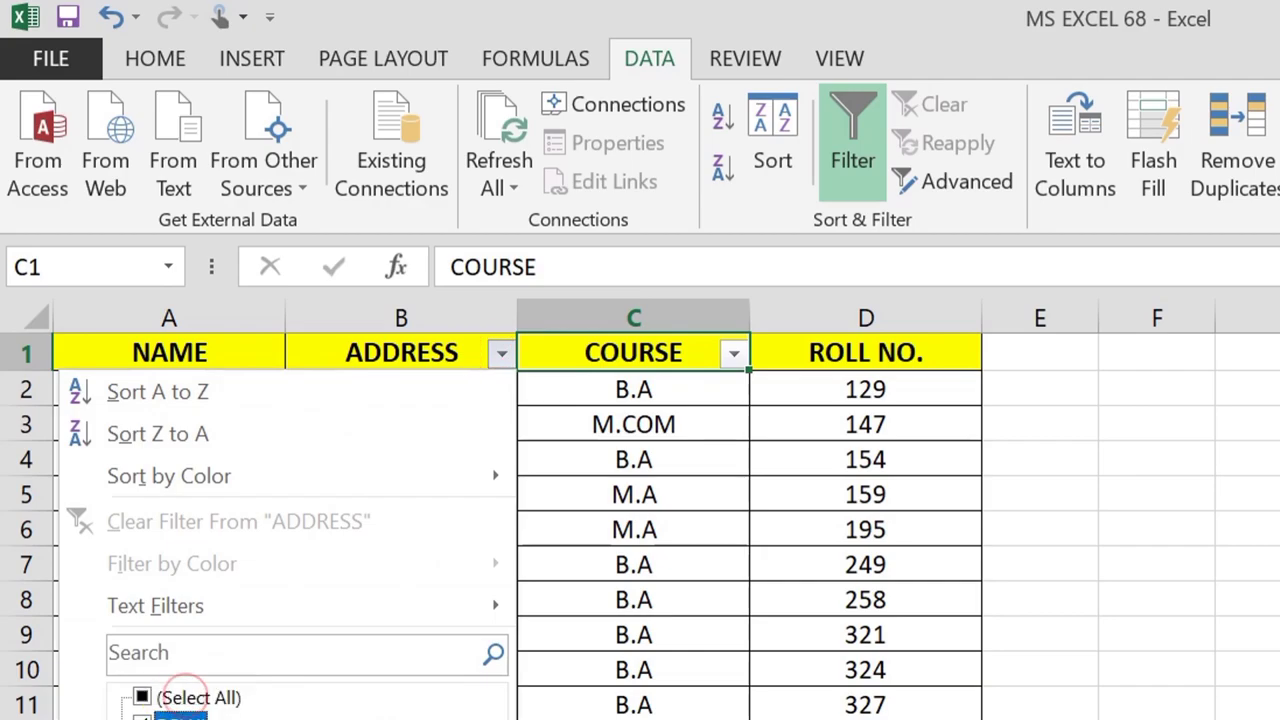
key("Return")
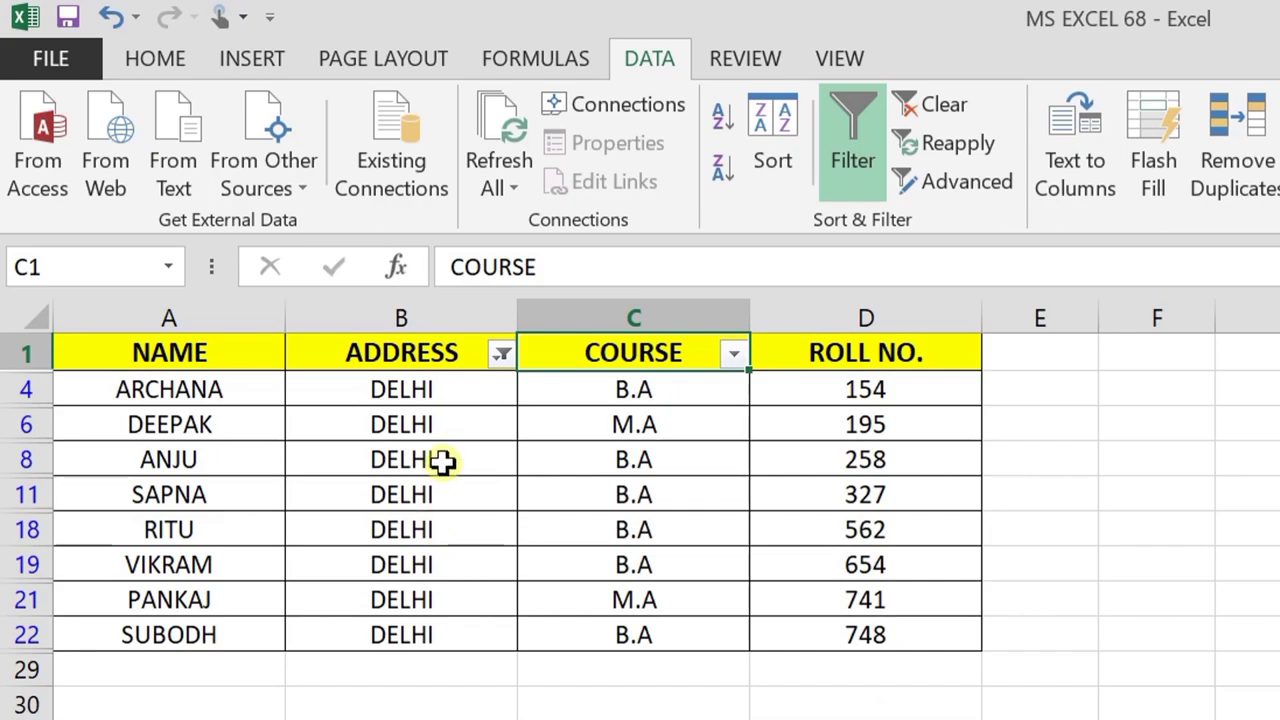
left_click(443, 461)
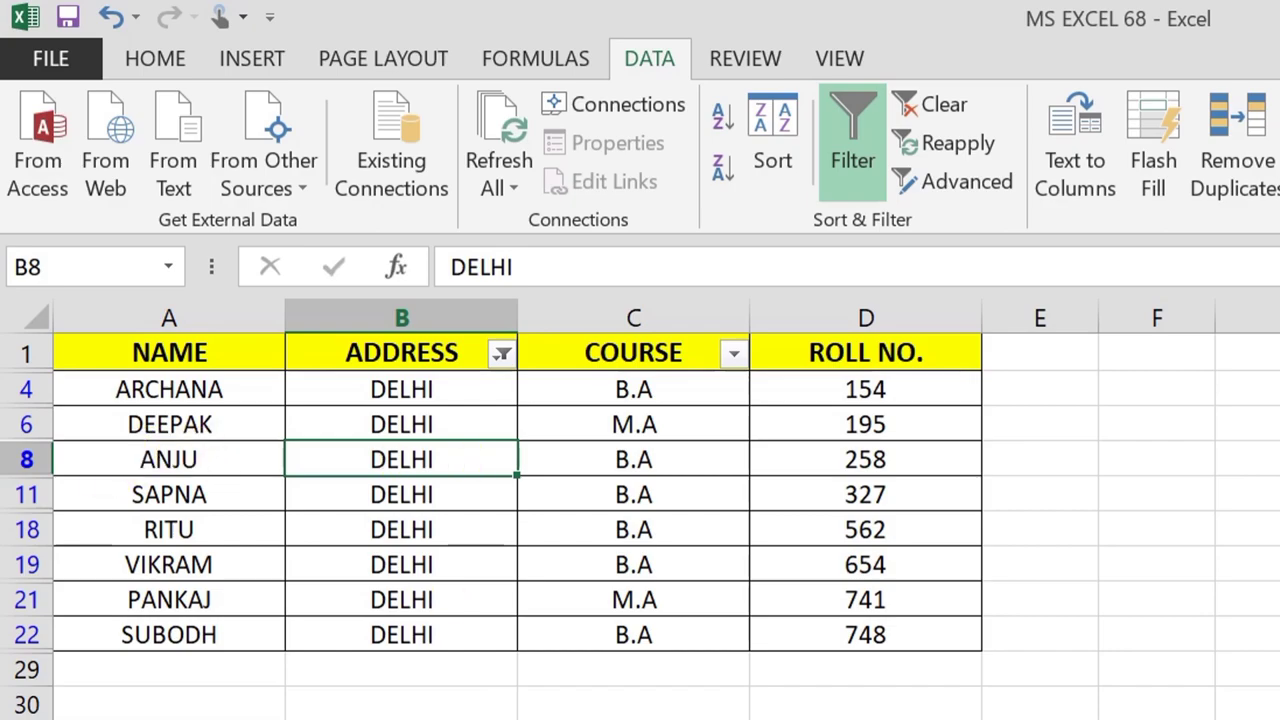
- Change ANJU's address in cell B8 from DELHI to PUNJAB
type("P")
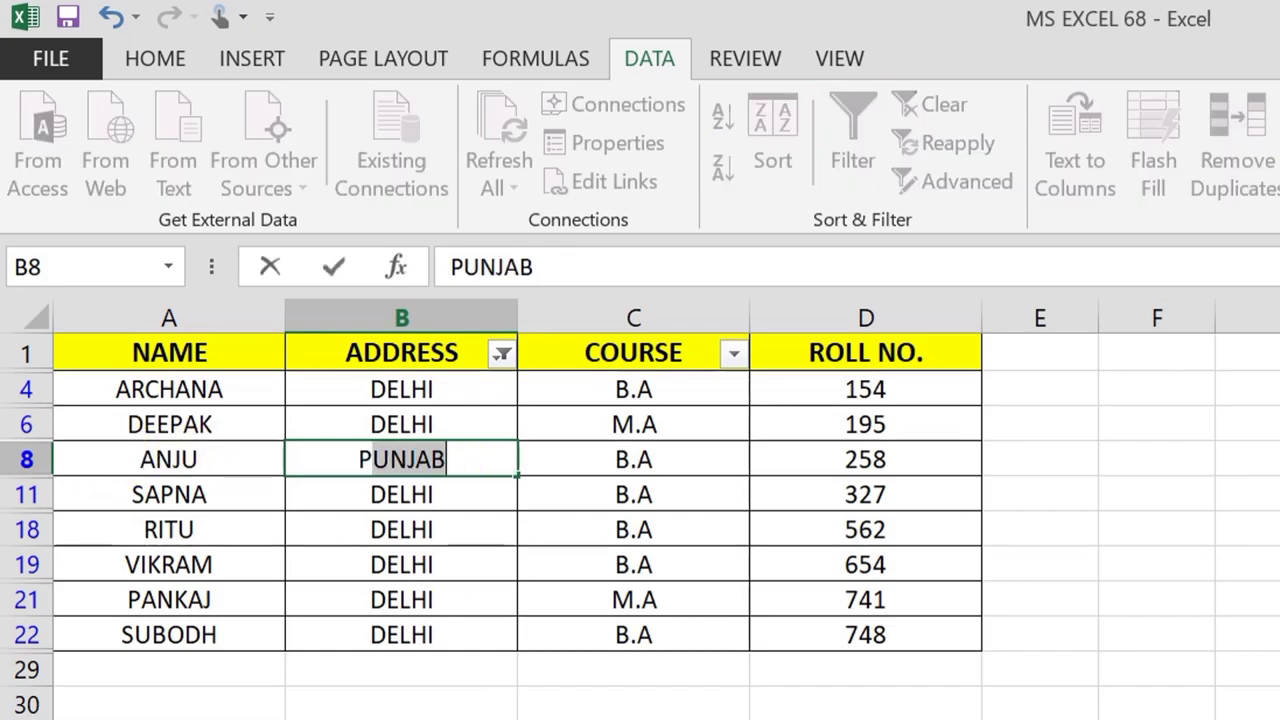
type("UNJAB")
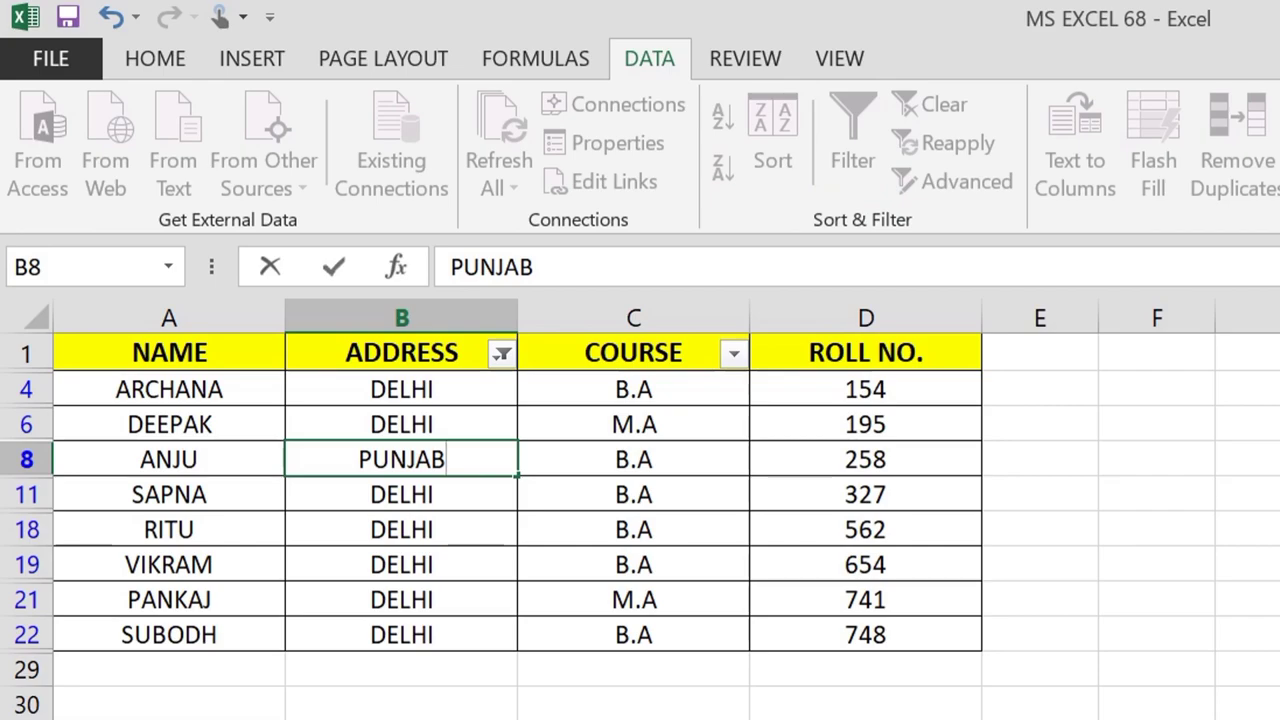
key("Return")
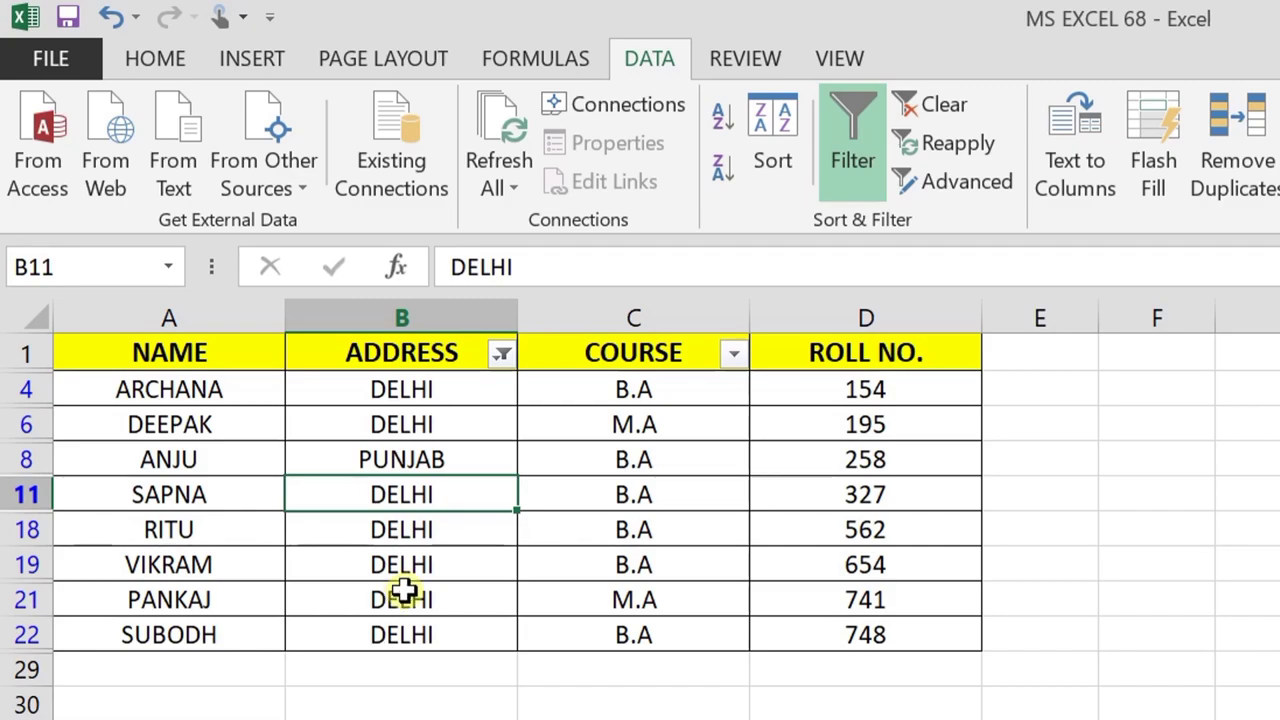
left_click(390, 458)
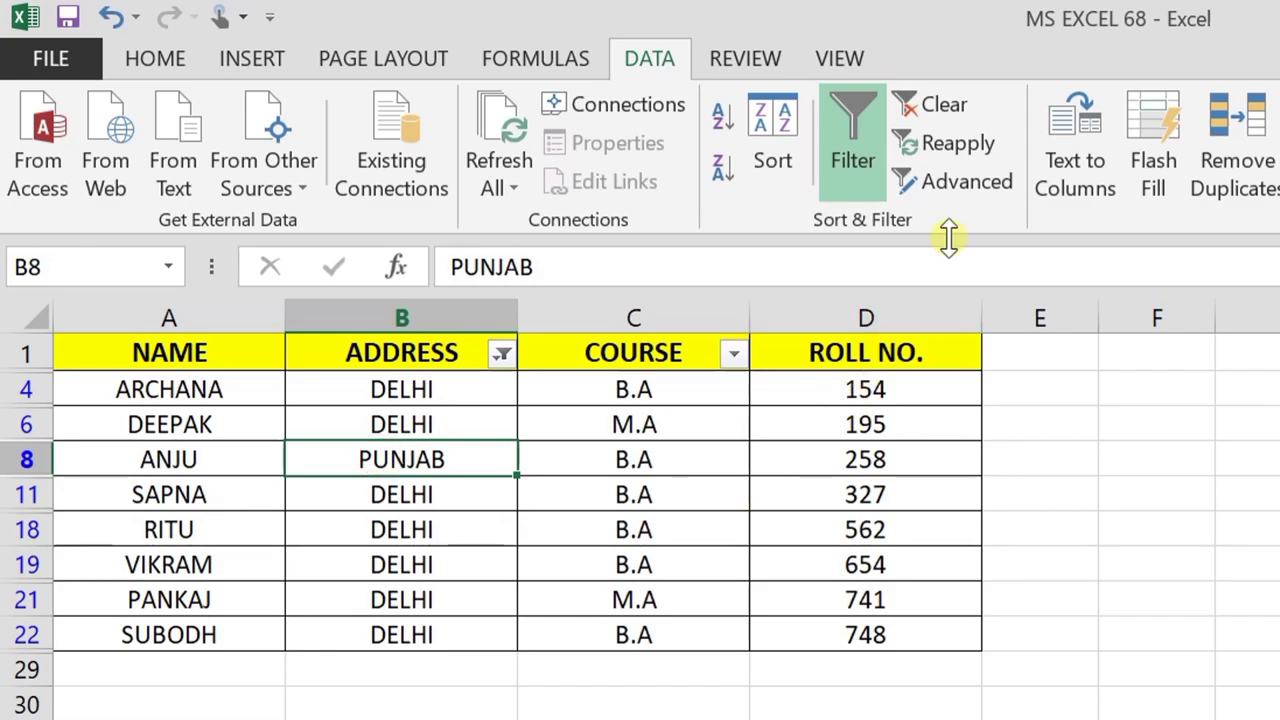
- Reapply the DELHI filter so ANJU's PUNJAB row hides, leaving seven students
left_click(975, 158)
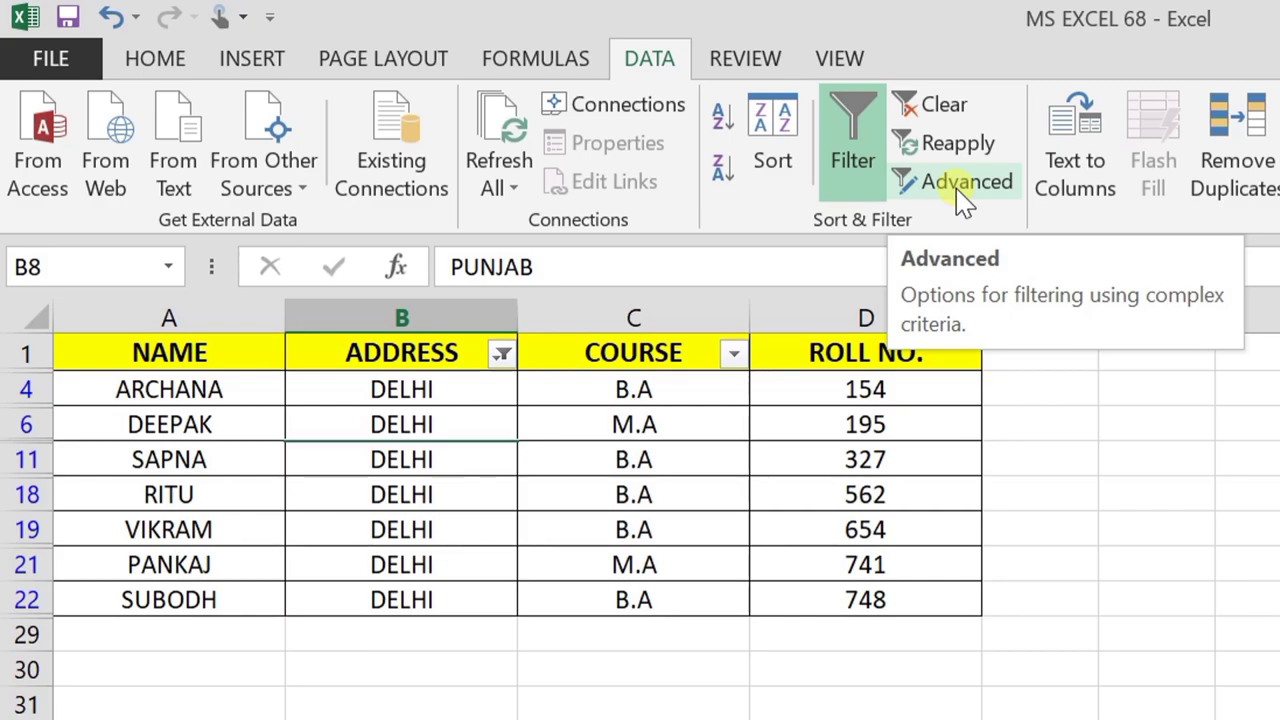
left_click(962, 200)
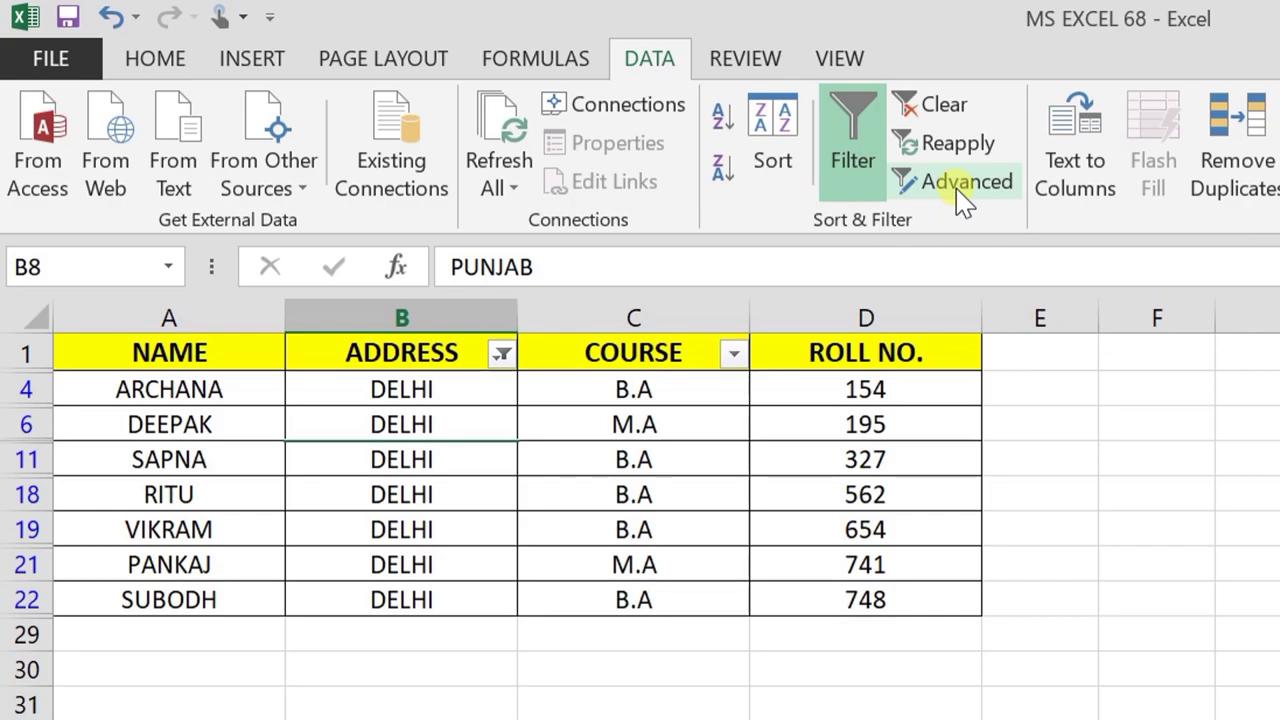